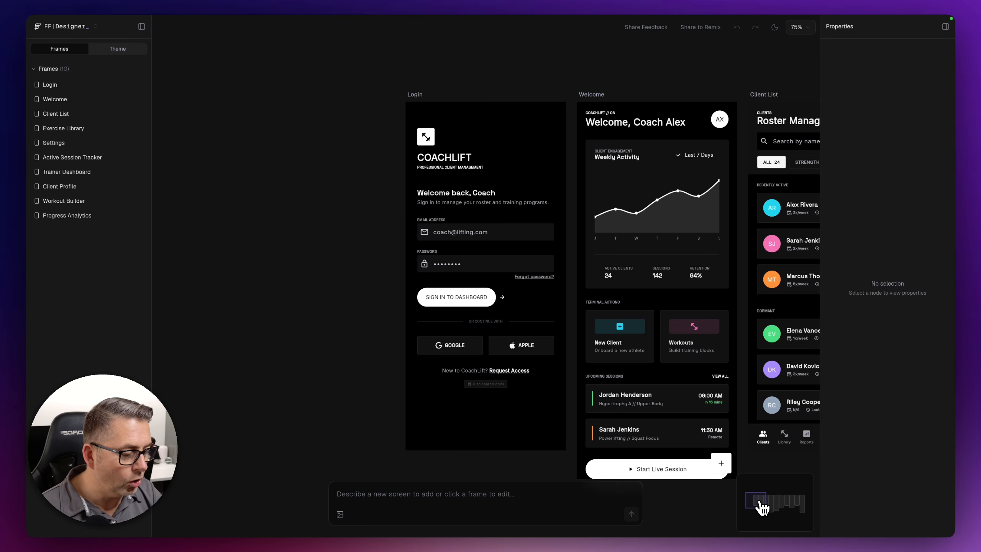
Step: Look over the generated app frames on the canvas, with the zoom set to 50%
{"action": "left_click_drag", "start_coordinate": [759, 505], "coordinate": [791, 500]}
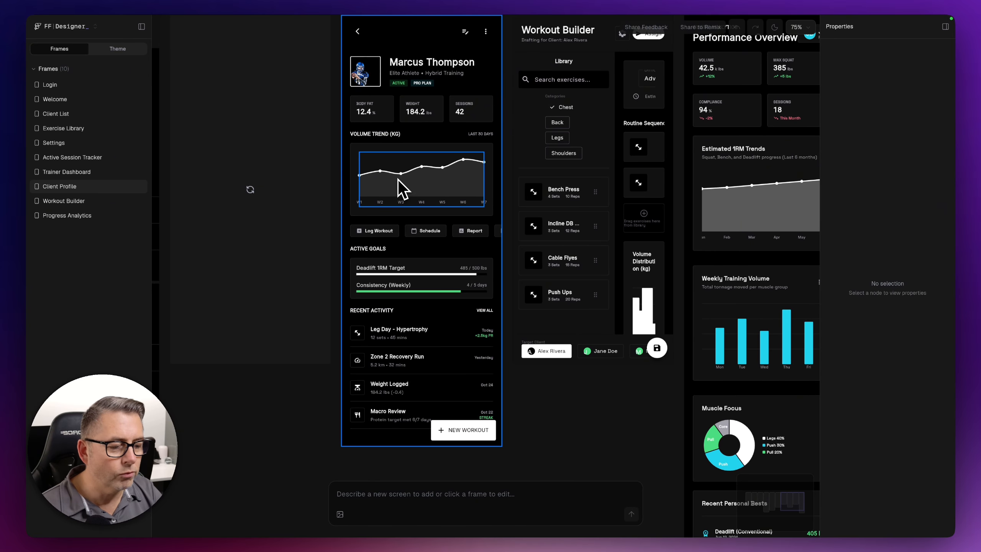
{"action": "left_click_drag", "start_coordinate": [785, 509], "coordinate": [762, 499]}
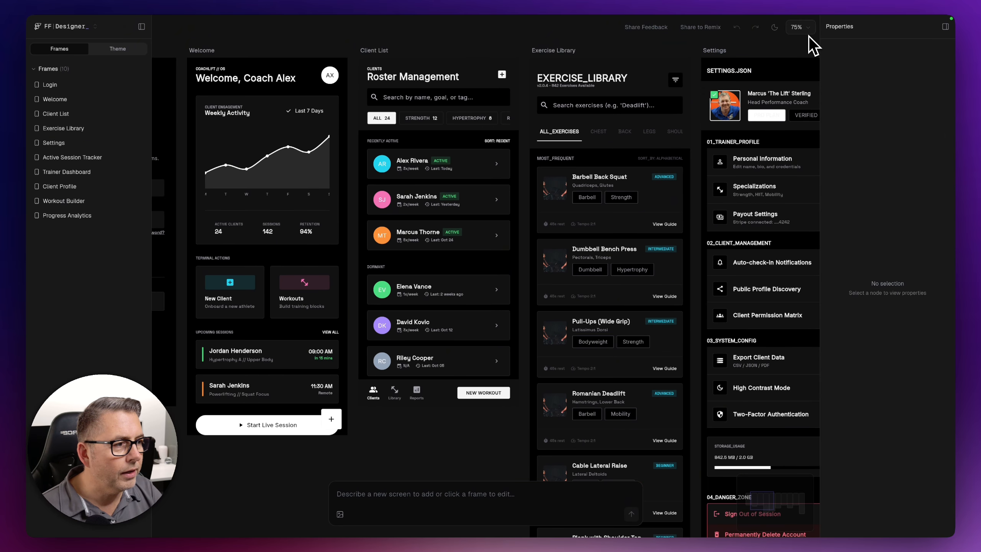
{"action": "left_click", "coordinate": [809, 33]}
{"action": "left_click", "coordinate": [780, 60]}
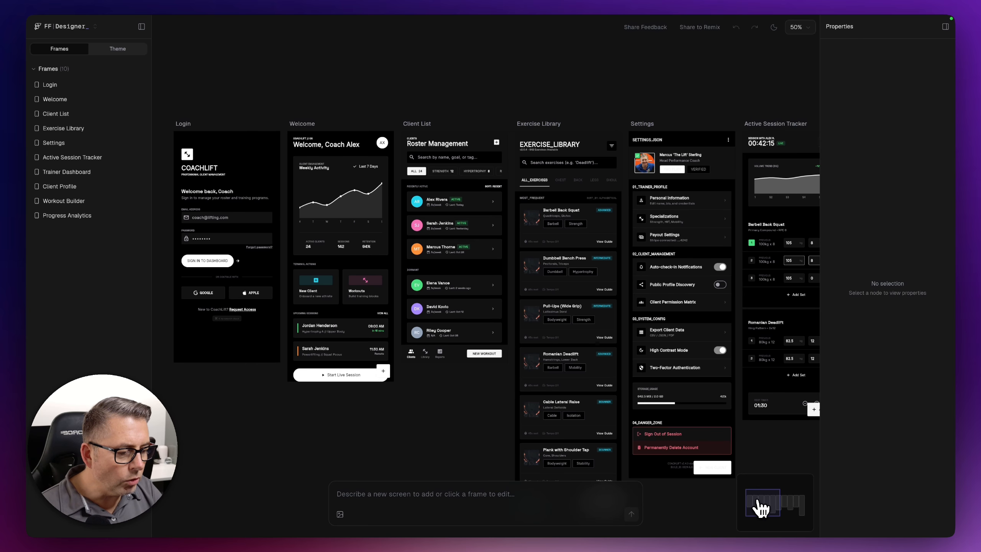
{"action": "left_click_drag", "start_coordinate": [754, 508], "coordinate": [765, 501]}
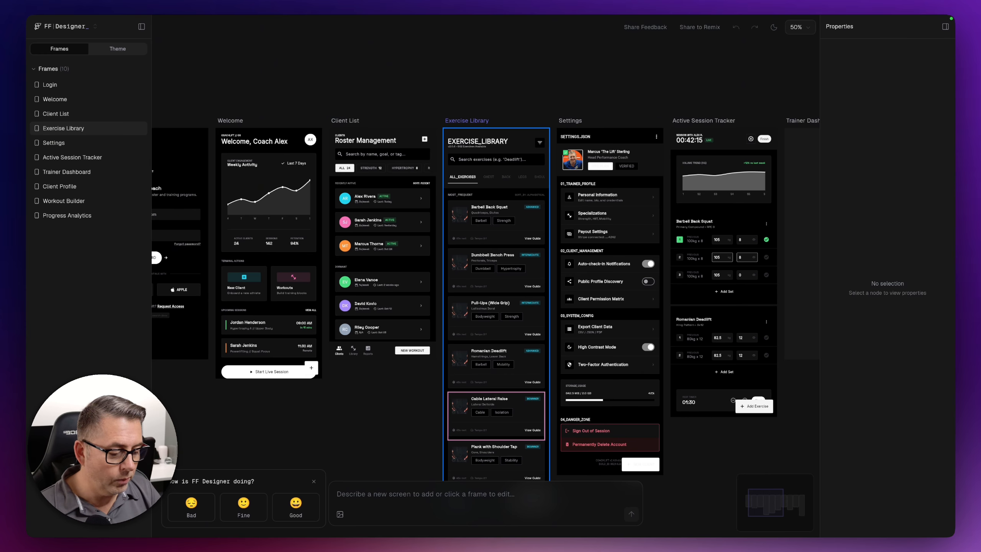
Step: Try to regenerate the empty Trainer Dashboard frame
{"action": "left_click", "coordinate": [770, 509]}
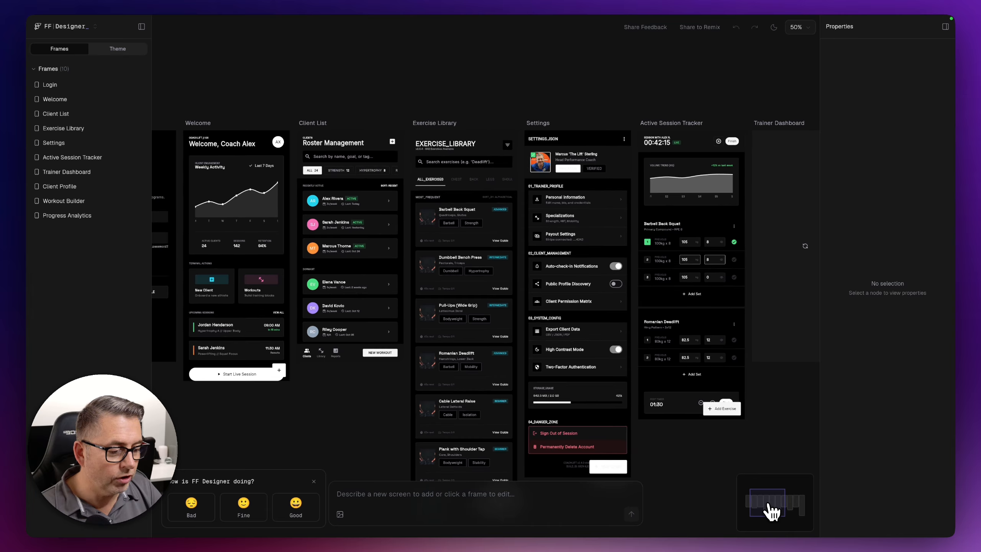
{"action": "mouse_move", "coordinate": [771, 510]}
{"action": "left_mouse_down"}
{"action": "mouse_move", "coordinate": [762, 508]}
{"action": "mouse_move", "coordinate": [778, 500]}
{"action": "left_mouse_up"}
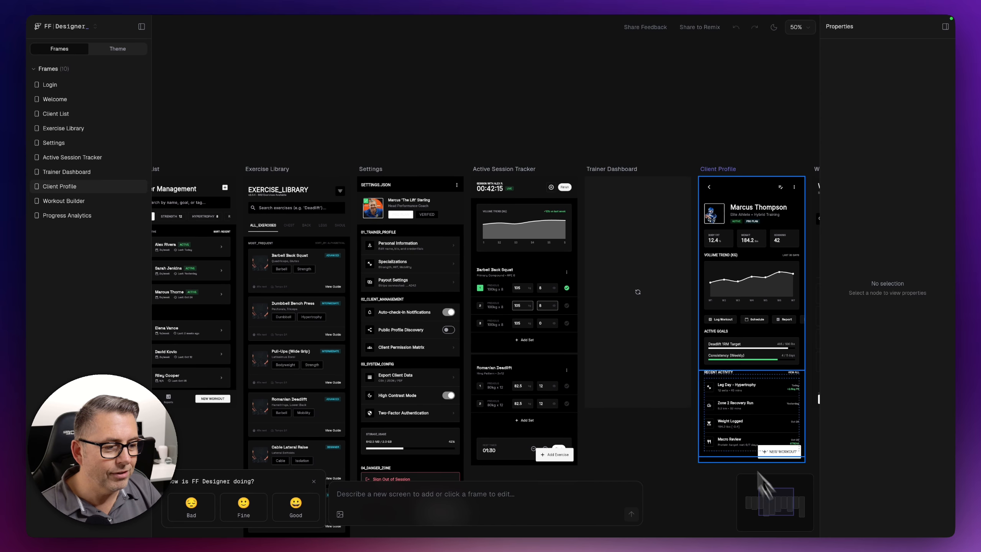
{"action": "left_click", "coordinate": [638, 292]}
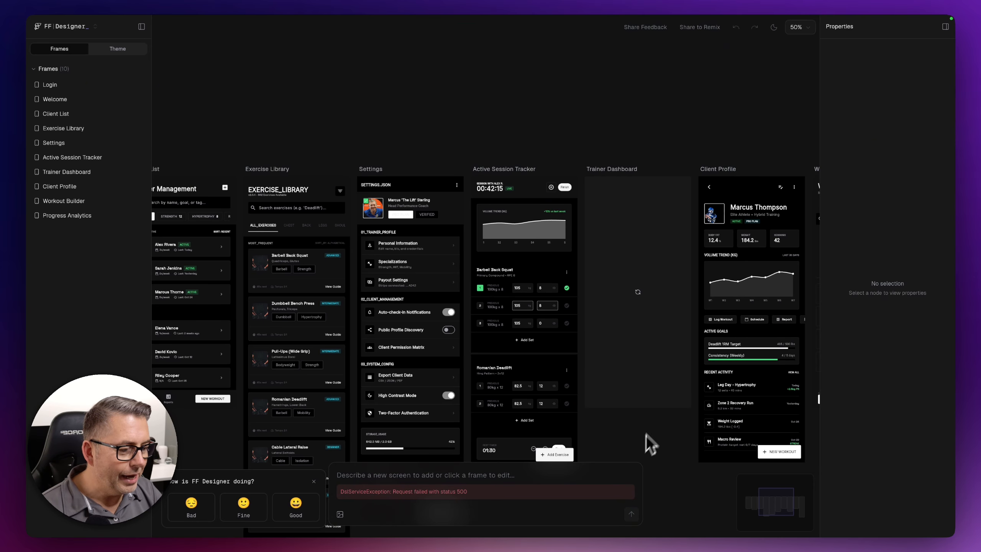
Step: Select the Welcome frame's main column and submit the change request "Please remove the graph"
{"action": "left_click_drag", "start_coordinate": [776, 514], "coordinate": [763, 501]}
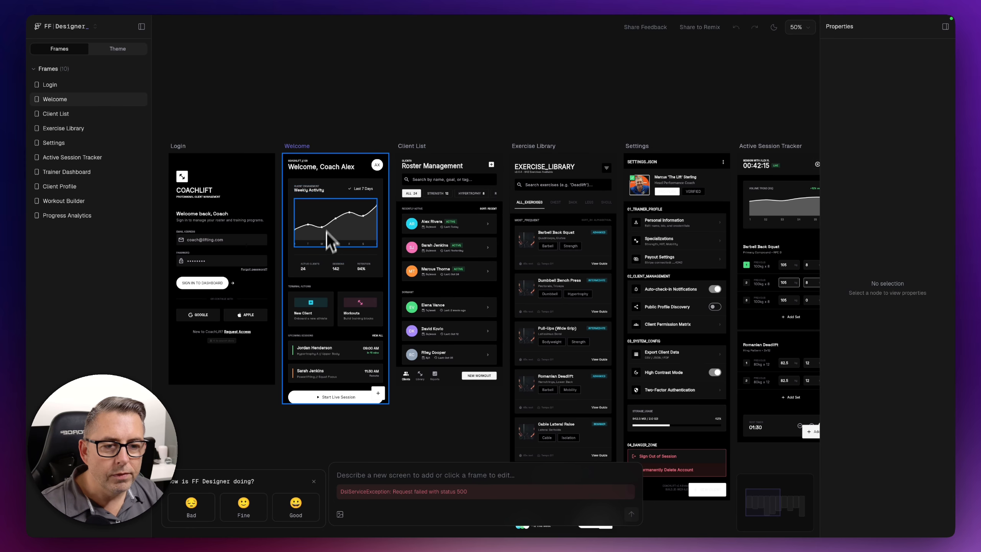
{"action": "left_click", "coordinate": [345, 157]}
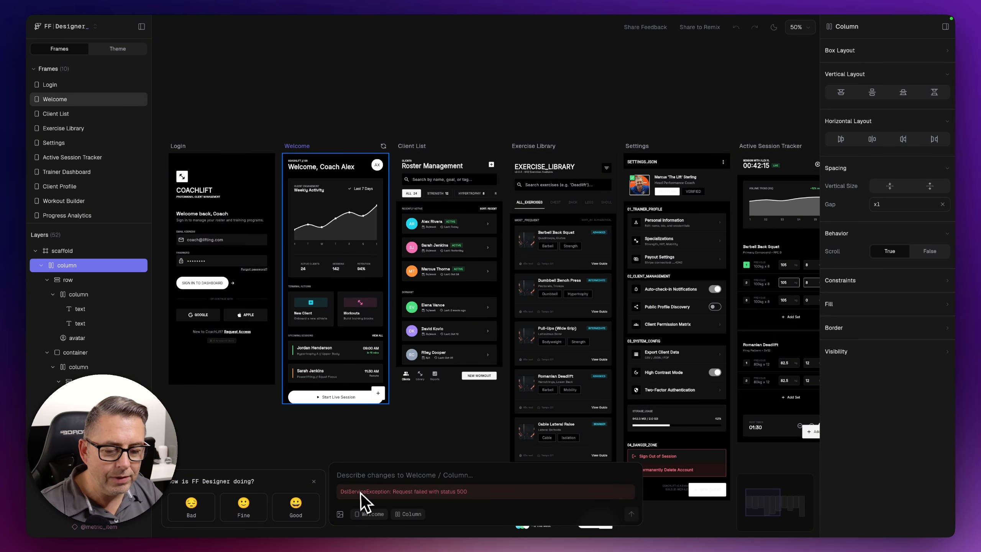
{"action": "left_click", "coordinate": [359, 477]}
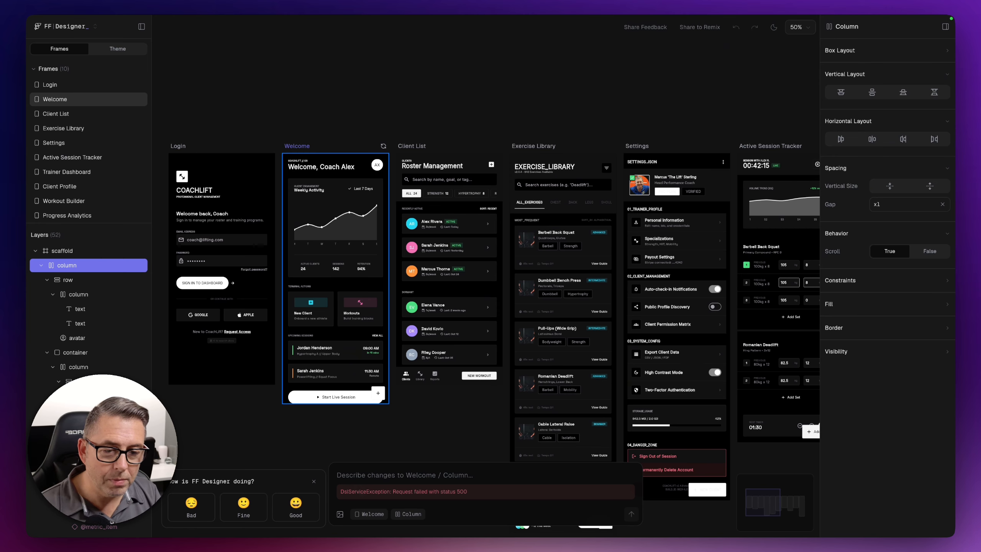
{"action": "type", "text": "Please remove the graph"}
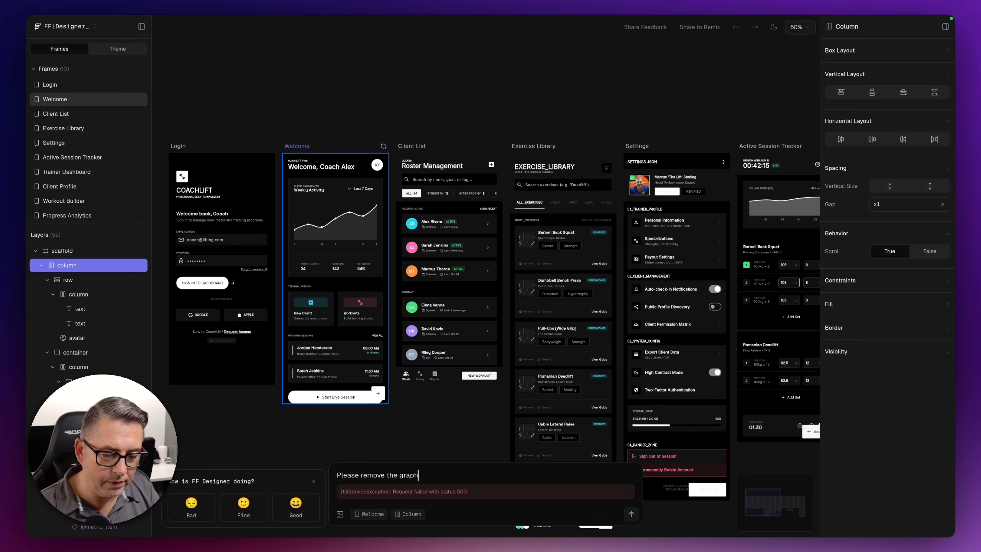
{"action": "key", "text": "Return"}
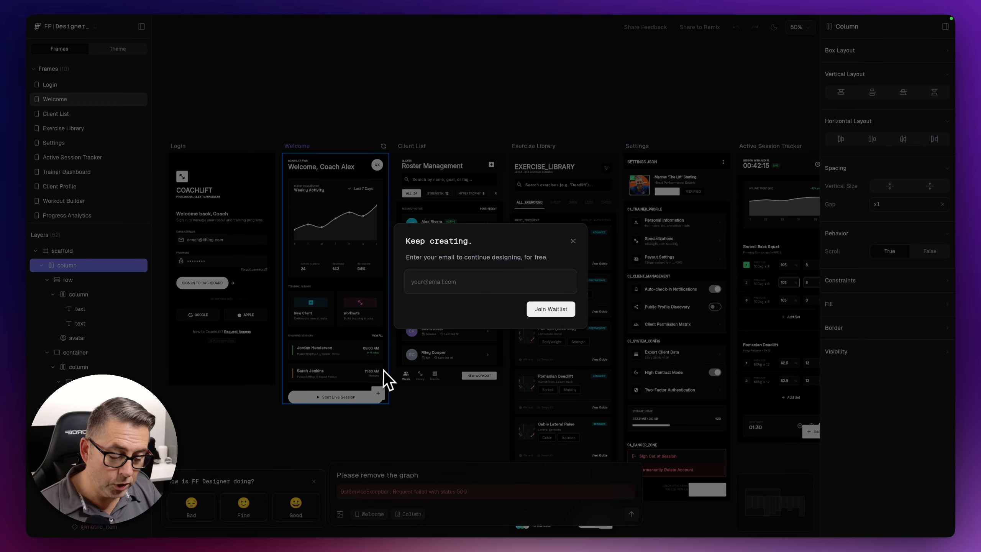
Step: Fill in the e-mail address in the "Keep creating" dialog and join the waitlist to continue designing
{"action": "type", "text": "thed"}
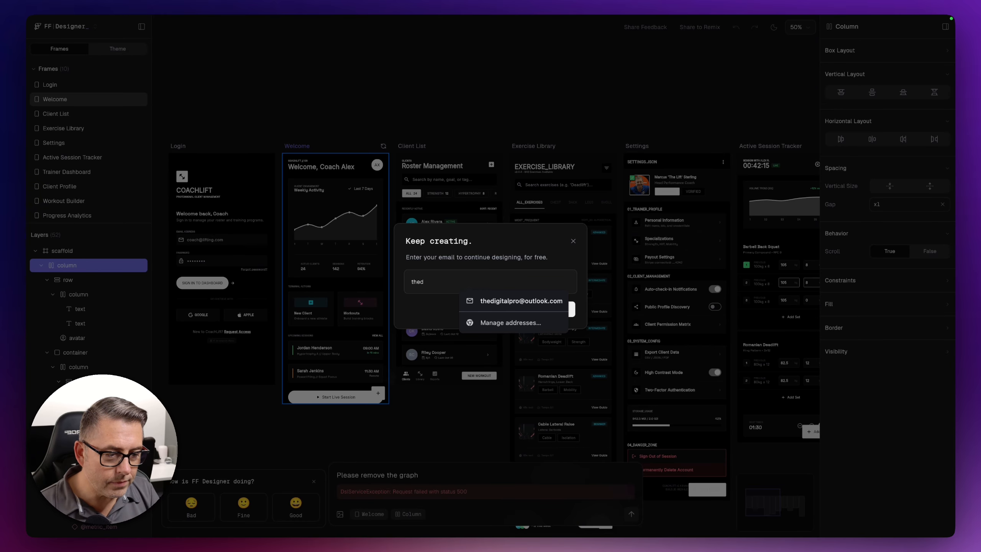
{"action": "left_click", "coordinate": [494, 302]}
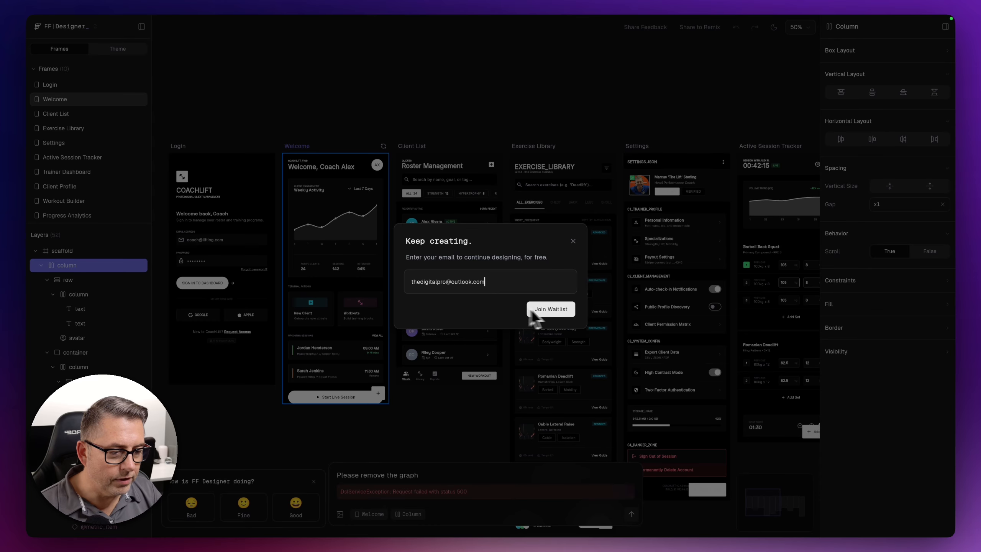
{"action": "left_click", "coordinate": [558, 311]}
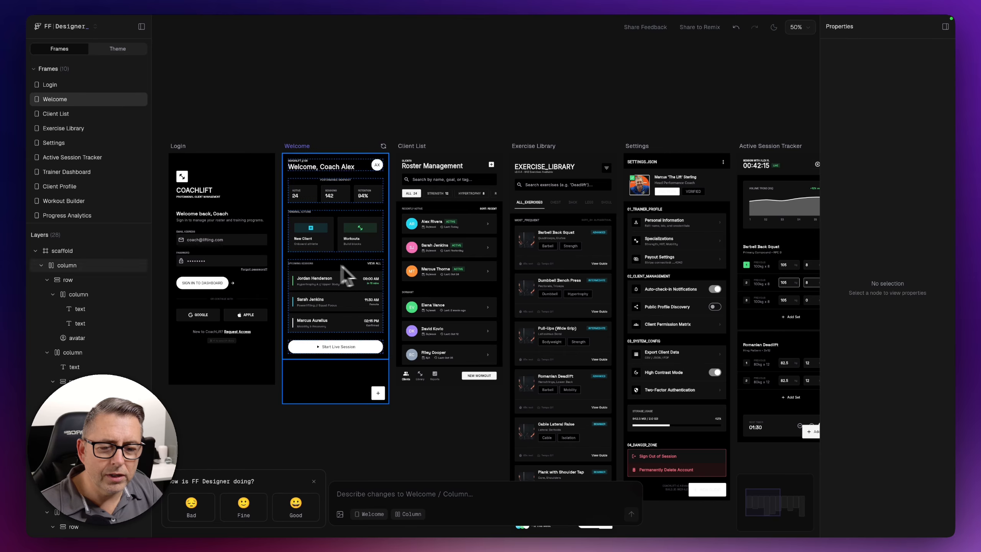
Step: Submit the prompt "Redesign this screen" for the Welcome frame's column, and clear the selection once it is redesigned
{"action": "left_click", "coordinate": [389, 497]}
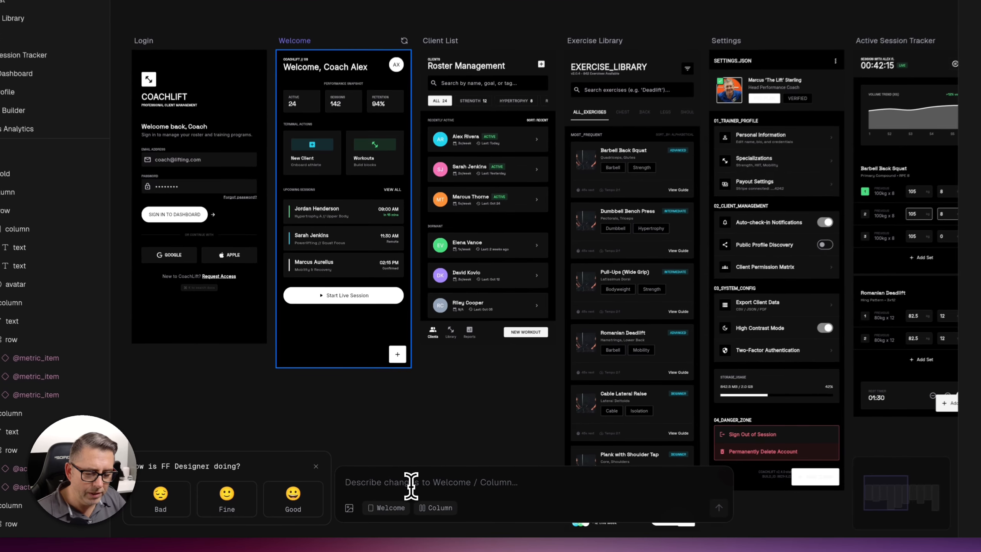
{"action": "type", "text": "Redesi"}
{"action": "type", "text": "gn tis"}
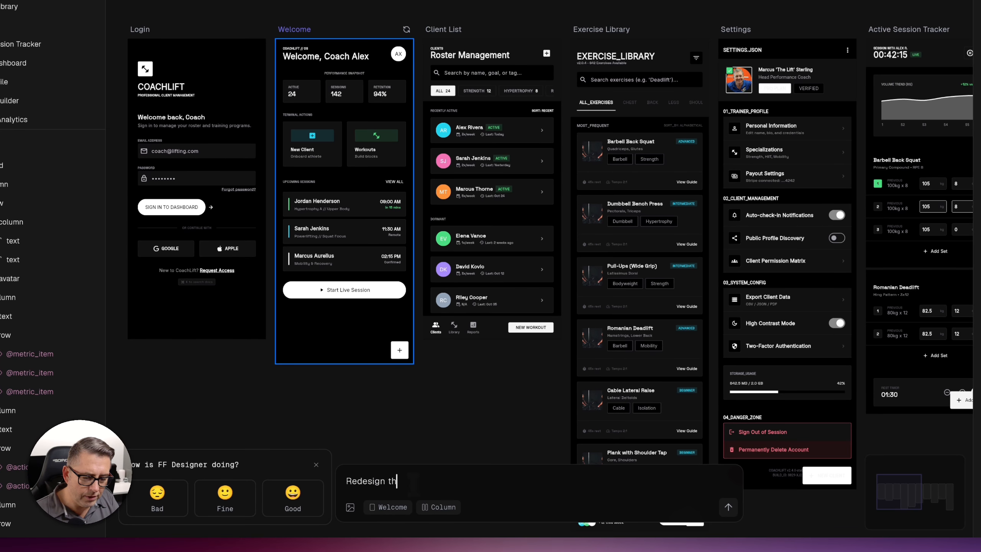
{"action": "key", "text": "BackSpace"}
{"action": "key", "text": "BackSpace"}
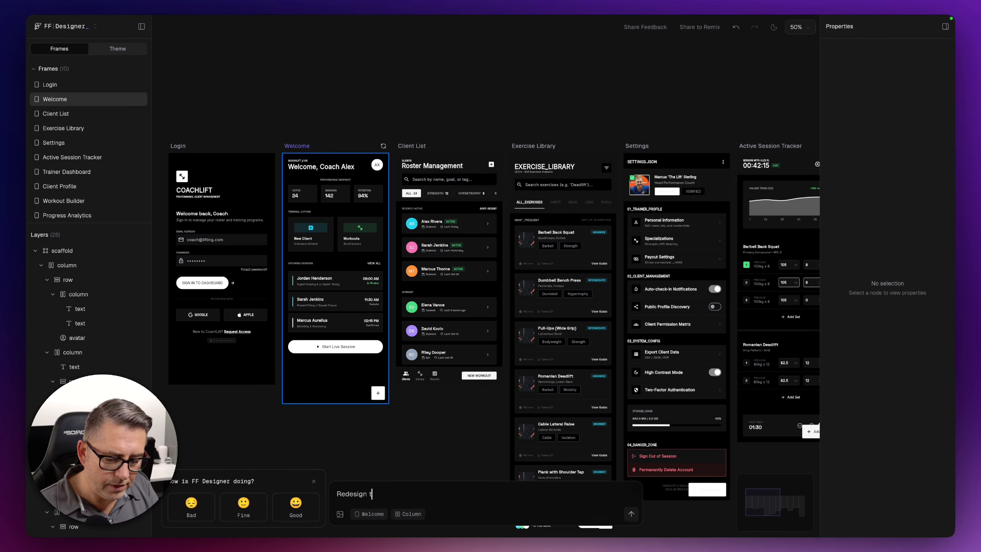
{"action": "type", "text": "his sc"}
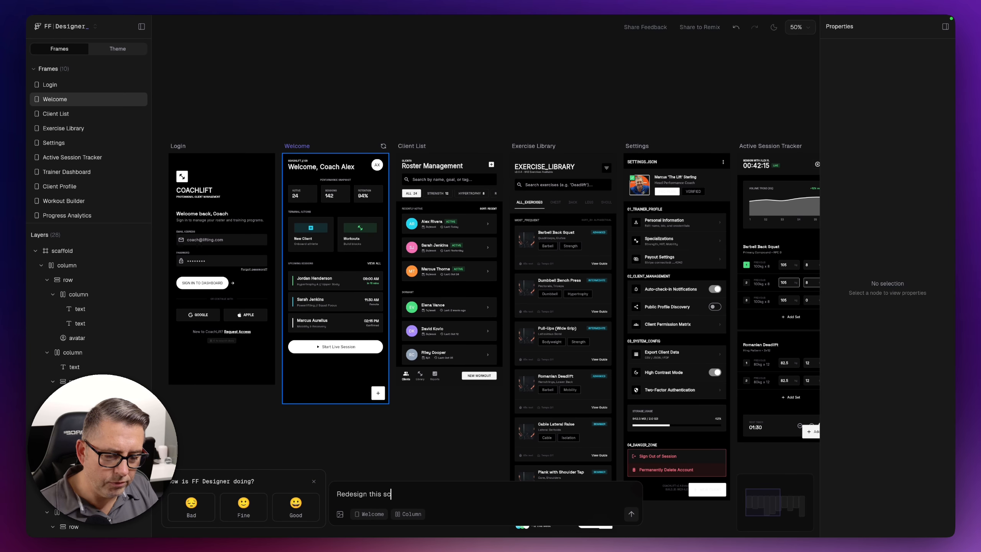
{"action": "type", "text": "reen"}
{"action": "key", "text": "Return"}
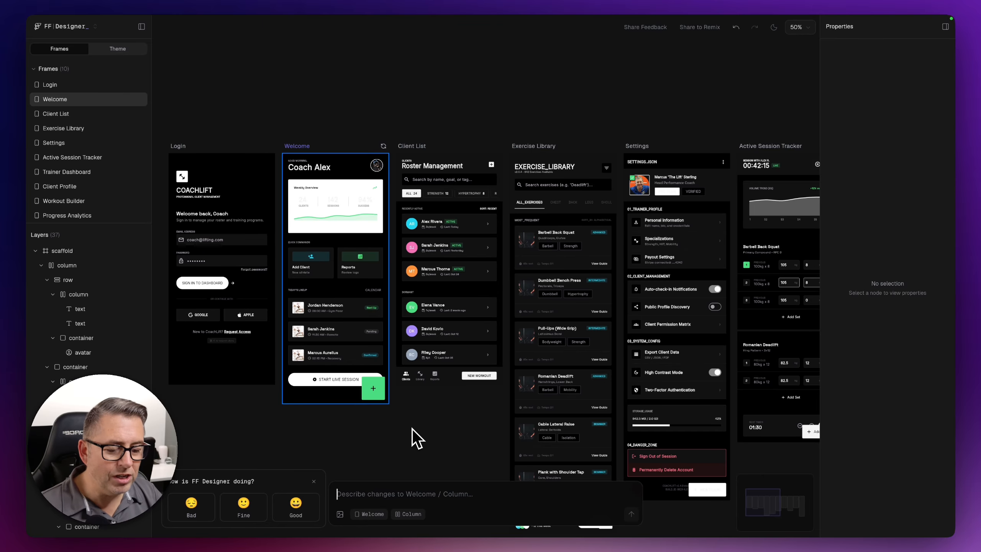
{"action": "left_click", "coordinate": [443, 325]}
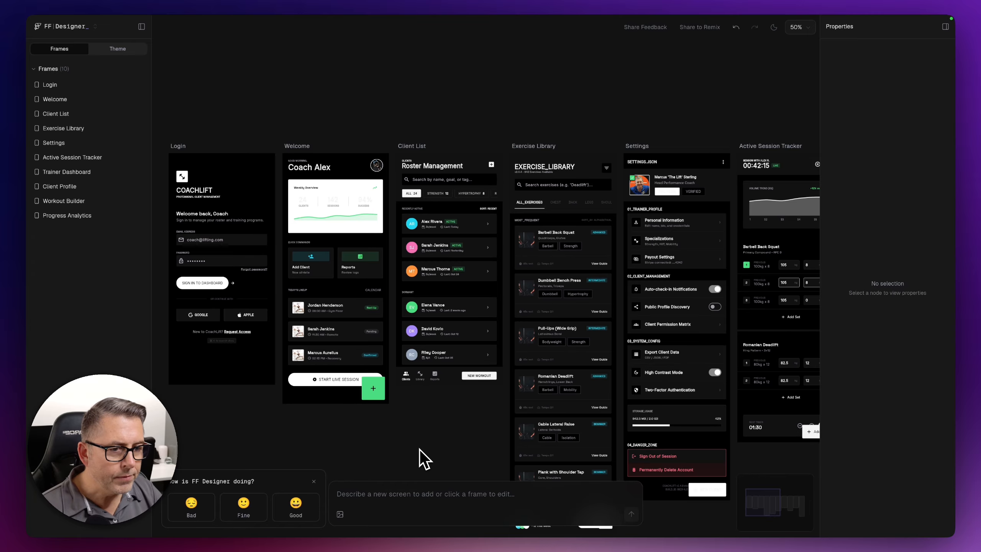
Step: Inspect the Welcome frame's size and export options, as well as the properties of its first session row
{"action": "left_click", "coordinate": [315, 155]}
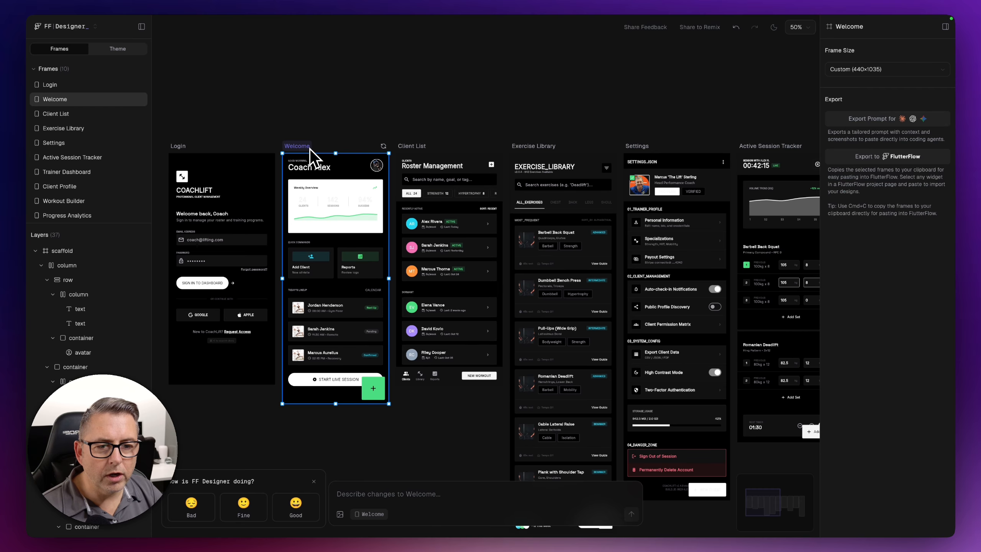
{"action": "left_click", "coordinate": [381, 134]}
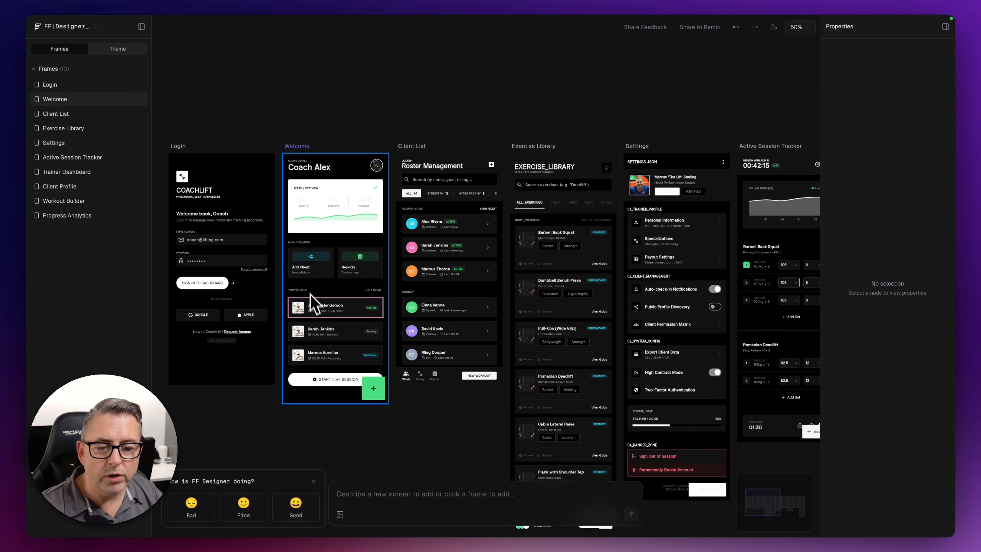
{"action": "left_click", "coordinate": [341, 309]}
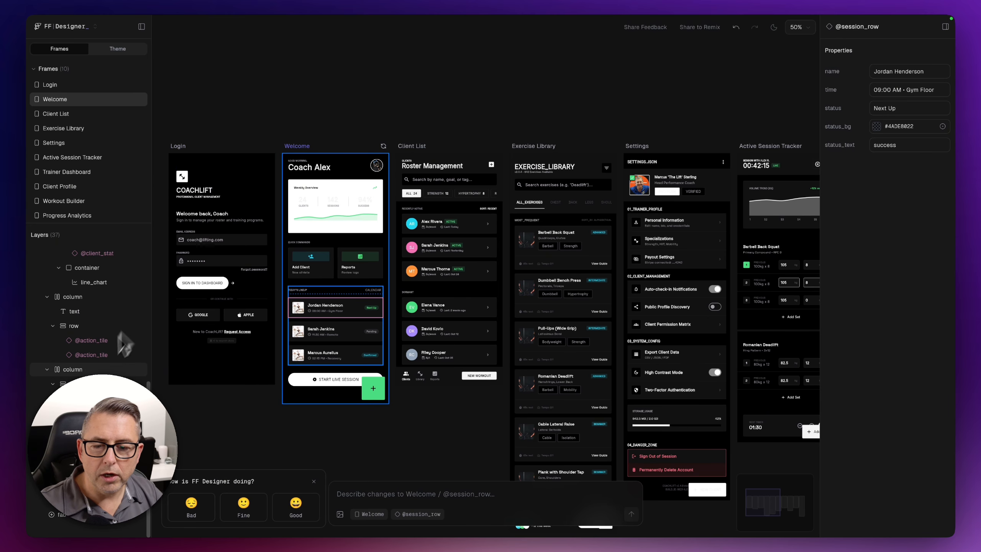
Step: Examine the Welcome frame's layer tree by selecting the overview container's nested column, row and text layers
{"action": "scroll", "coordinate": [82, 370], "scroll_direction": "up", "scroll_amount": 6}
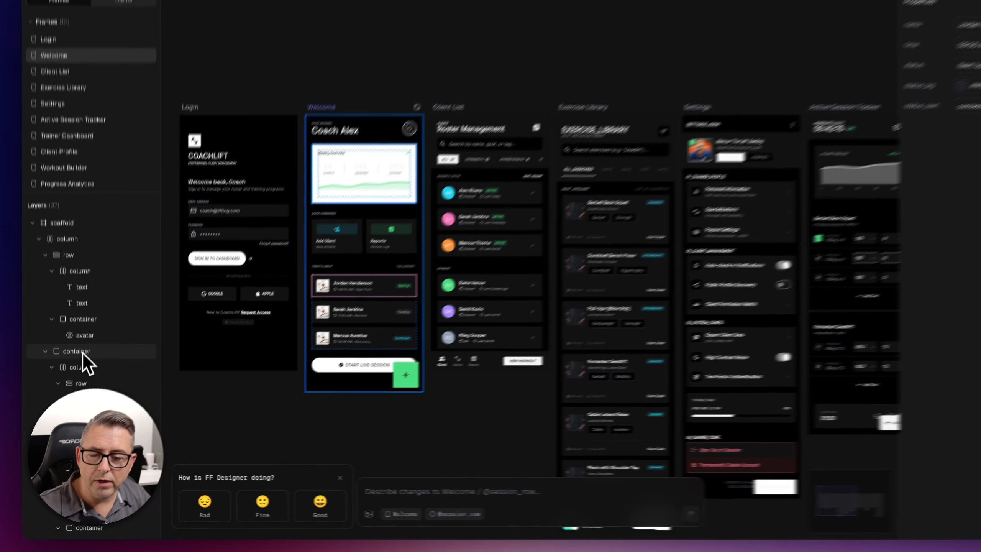
{"action": "left_click", "coordinate": [77, 381]}
{"action": "left_click", "coordinate": [92, 365]}
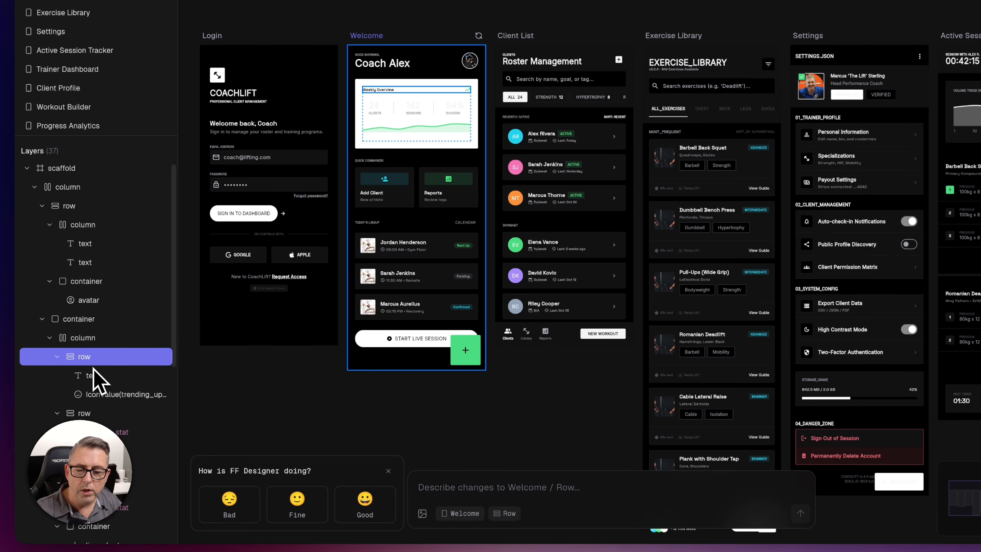
{"action": "left_click", "coordinate": [98, 374]}
{"action": "left_click", "coordinate": [92, 336]}
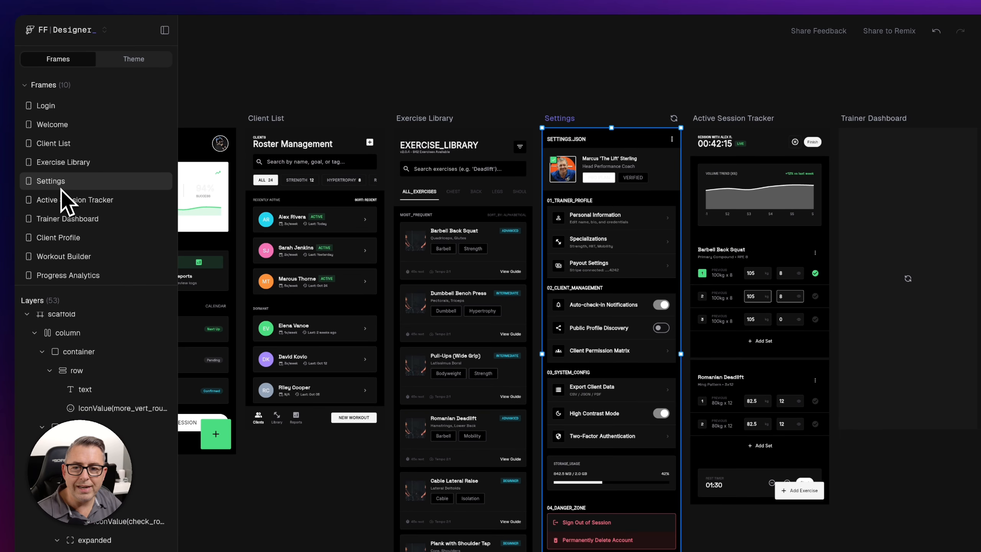
Step: View the Active Session Tracker, Trainer Dashboard and Client Profile frames one after another
{"action": "left_click", "coordinate": [60, 202]}
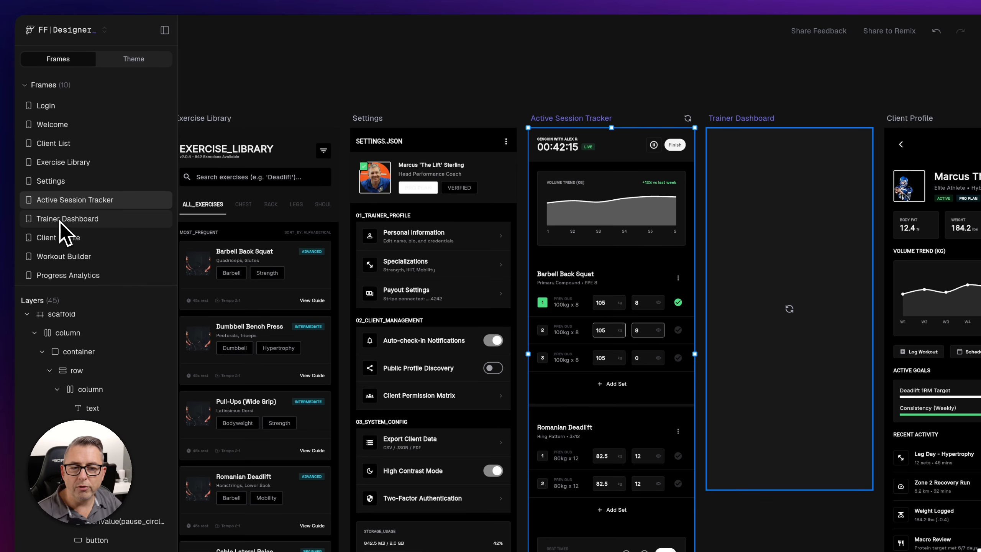
{"action": "left_click", "coordinate": [60, 221]}
{"action": "left_click", "coordinate": [61, 237]}
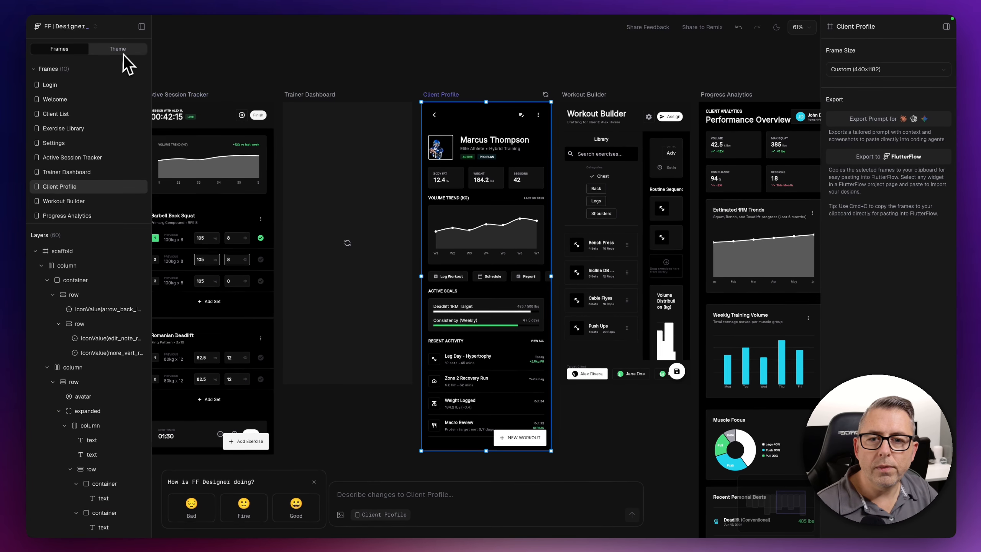
Step: Open the theme settings and review the fonts, dark colors, spacing, corner radius and text size
{"action": "left_click", "coordinate": [143, 62]}
{"action": "scroll", "coordinate": [103, 327], "scroll_direction": "down", "scroll_amount": 5}
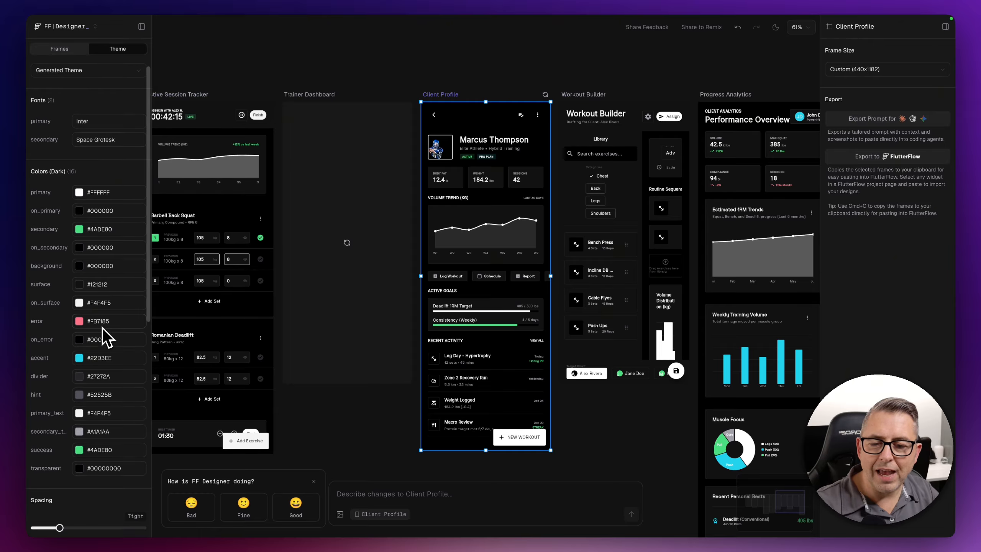
{"action": "scroll", "coordinate": [102, 328], "scroll_direction": "up", "scroll_amount": 4}
{"action": "scroll", "coordinate": [102, 329], "scroll_direction": "down", "scroll_amount": 8}
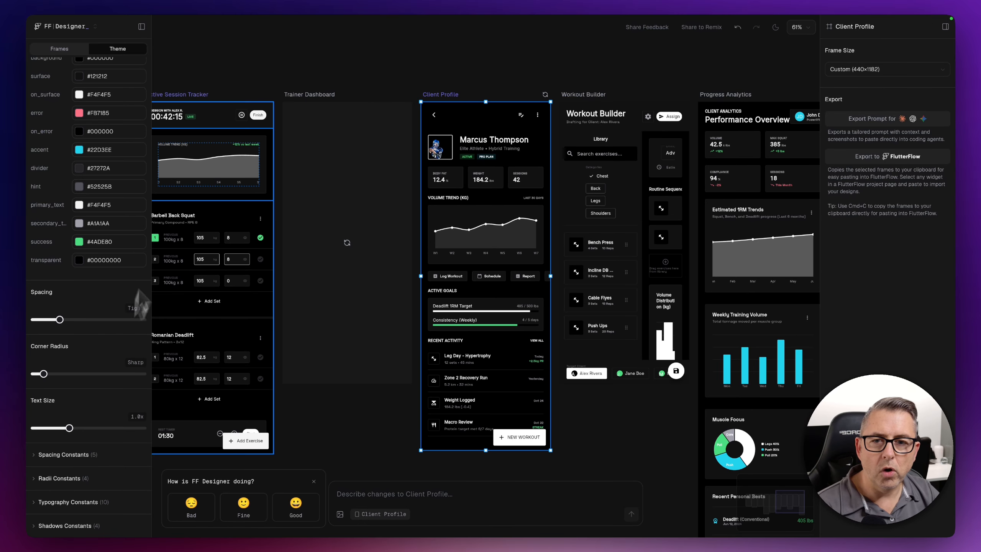
{"action": "scroll", "coordinate": [111, 198], "scroll_direction": "up", "scroll_amount": 6}
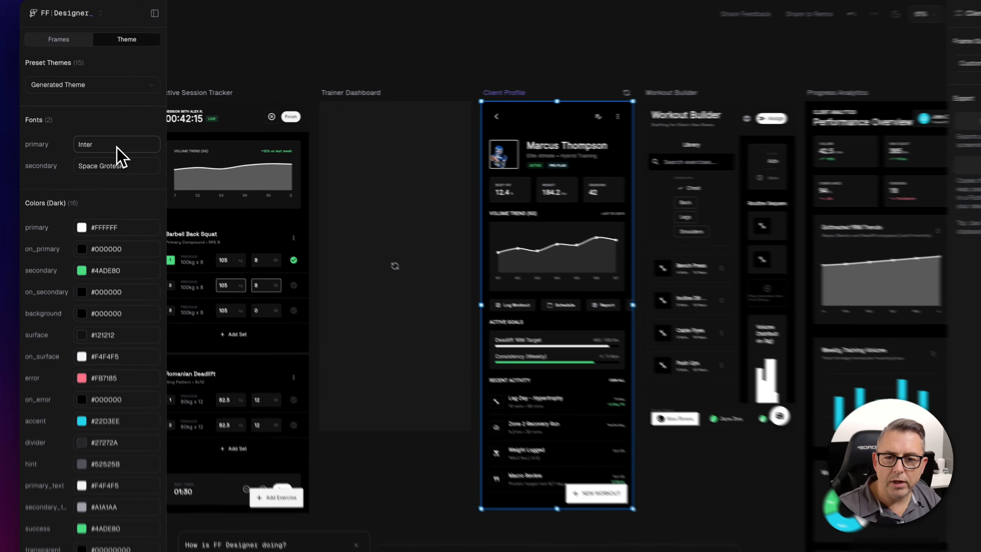
Step: Try Open Sans as the theme's primary font and replace it with Poppins
{"action": "left_click", "coordinate": [110, 157]}
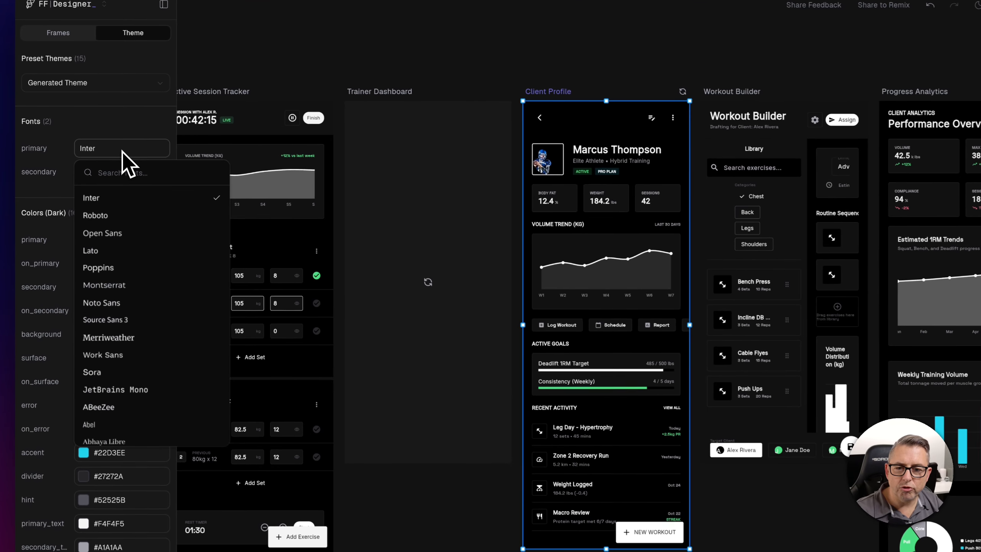
{"action": "left_click", "coordinate": [113, 236]}
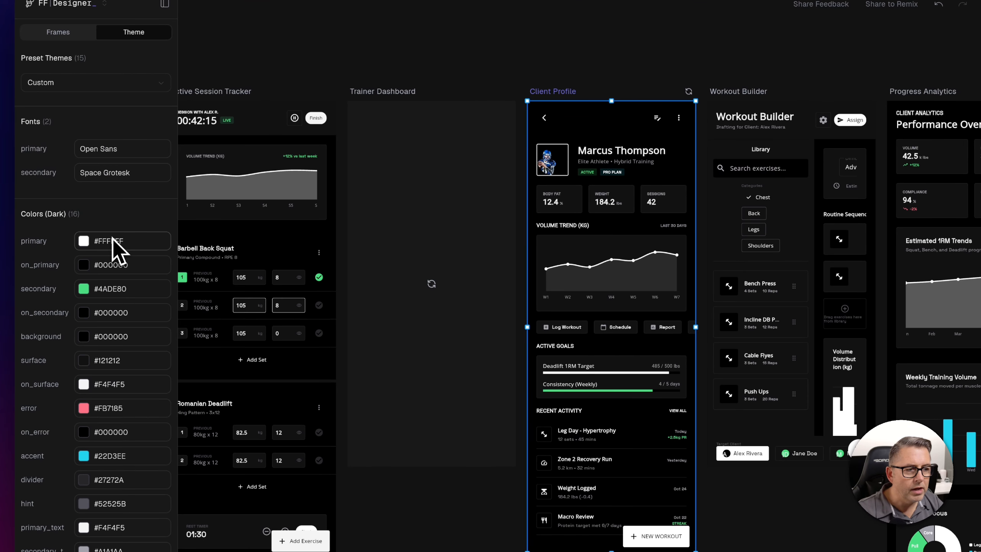
{"action": "left_click", "coordinate": [101, 153]}
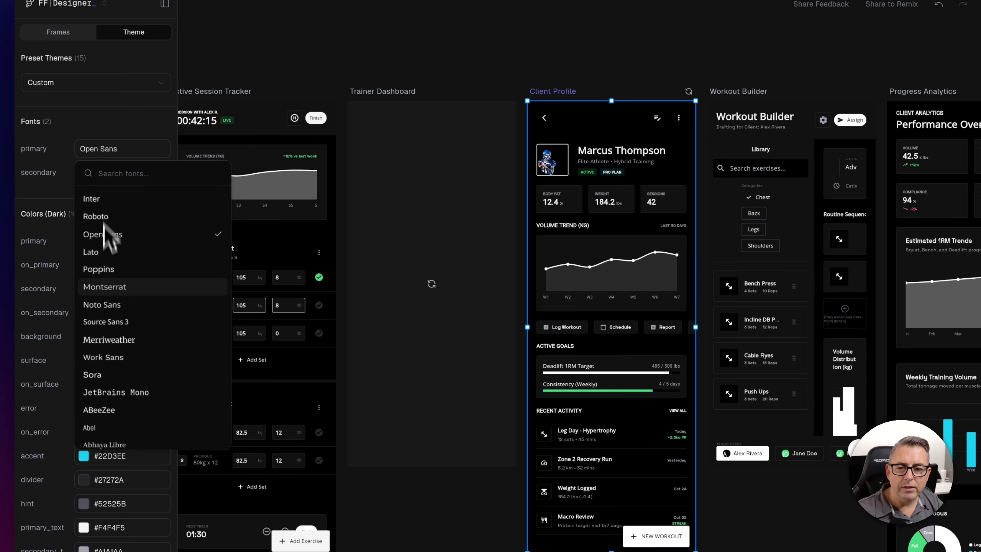
{"action": "left_click", "coordinate": [109, 268]}
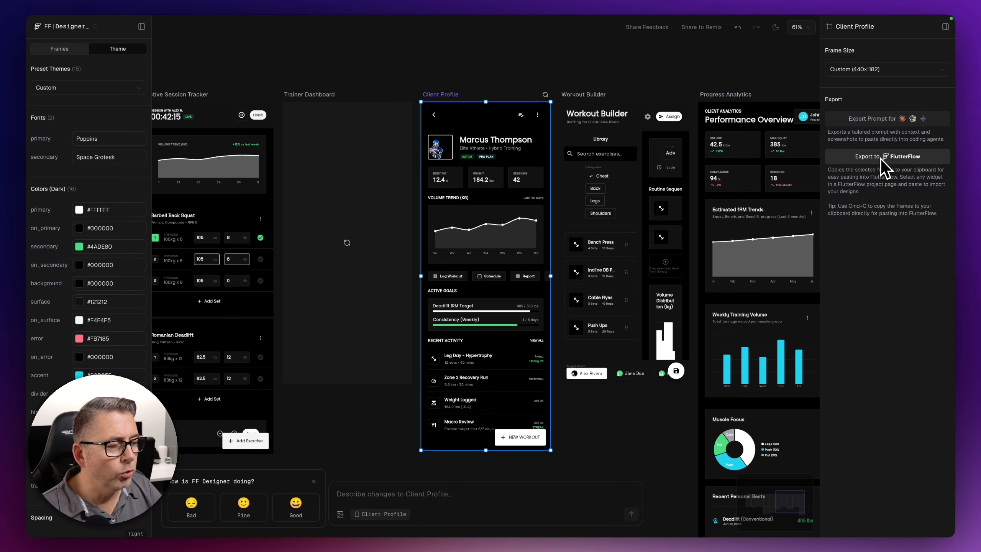
Step: Review the size presets available for the Client Profile frame and the design's project-level export options
{"action": "left_click", "coordinate": [890, 73]}
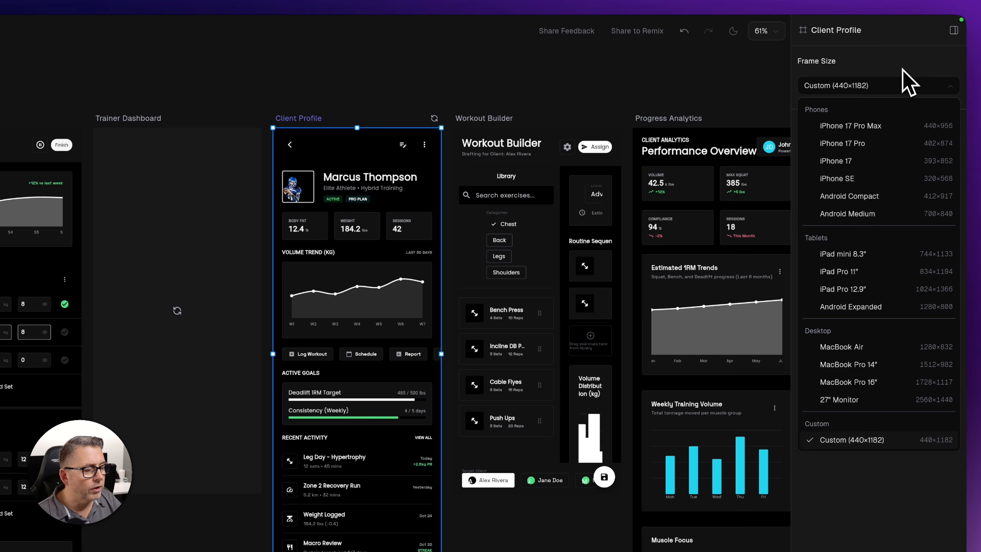
{"action": "left_click", "coordinate": [903, 70]}
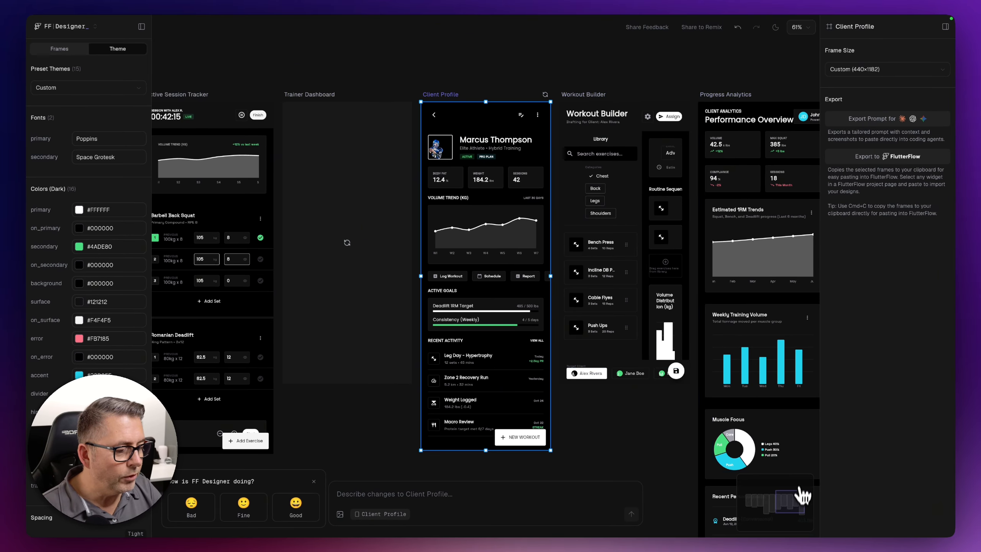
{"action": "left_click_drag", "start_coordinate": [788, 508], "coordinate": [755, 500]}
{"action": "left_click", "coordinate": [524, 446]}
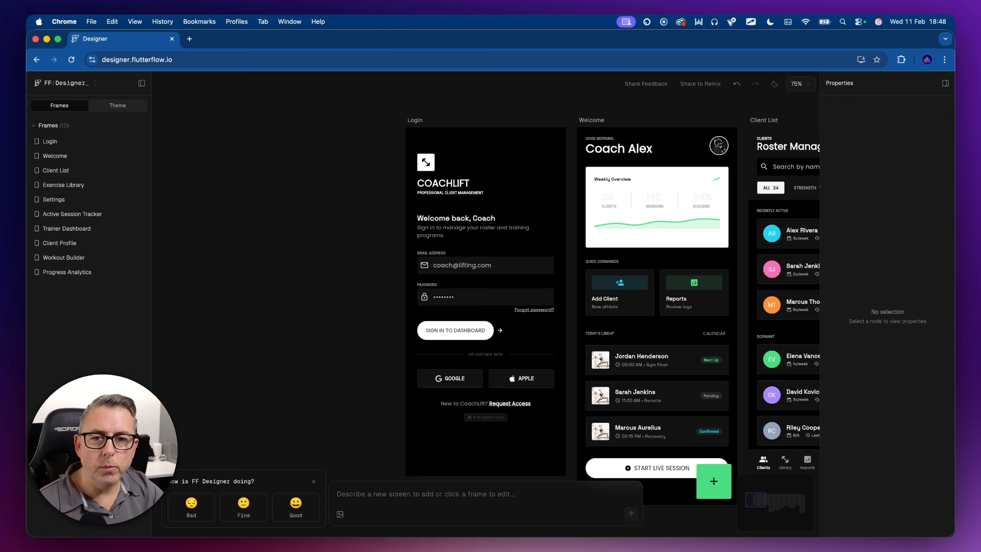
{"action": "left_click", "coordinate": [97, 83]}
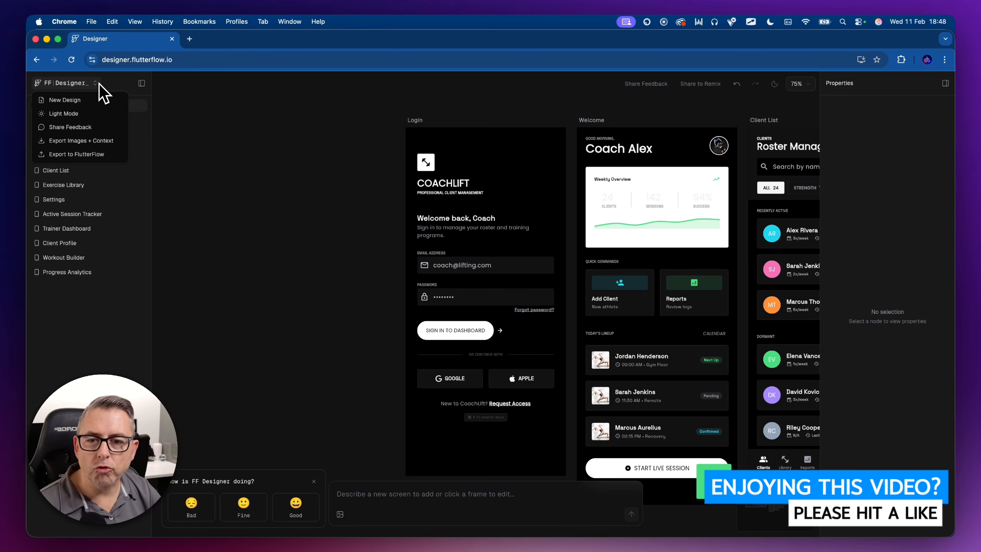
{"action": "left_click", "coordinate": [189, 115]}
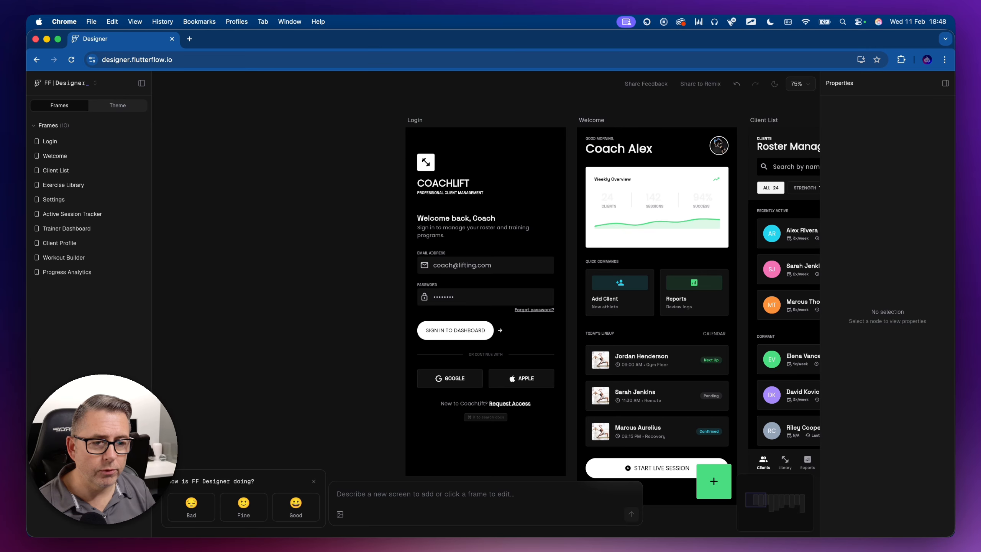
Step: Copy the Login frame for FlutterFlow and paste it into the Fitness App's HomePage column, applying the designer theme
{"action": "left_click", "coordinate": [420, 123]}
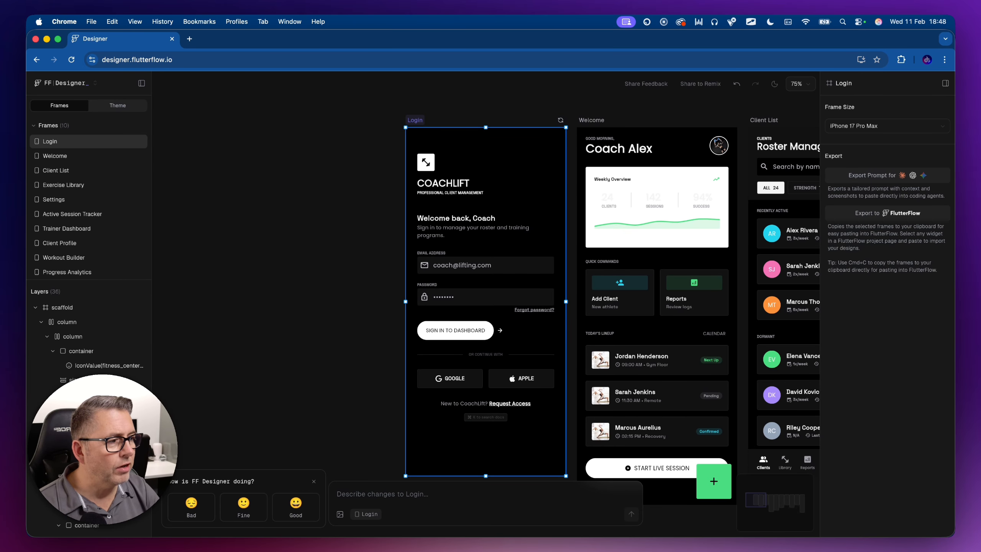
{"action": "left_click", "coordinate": [873, 217]}
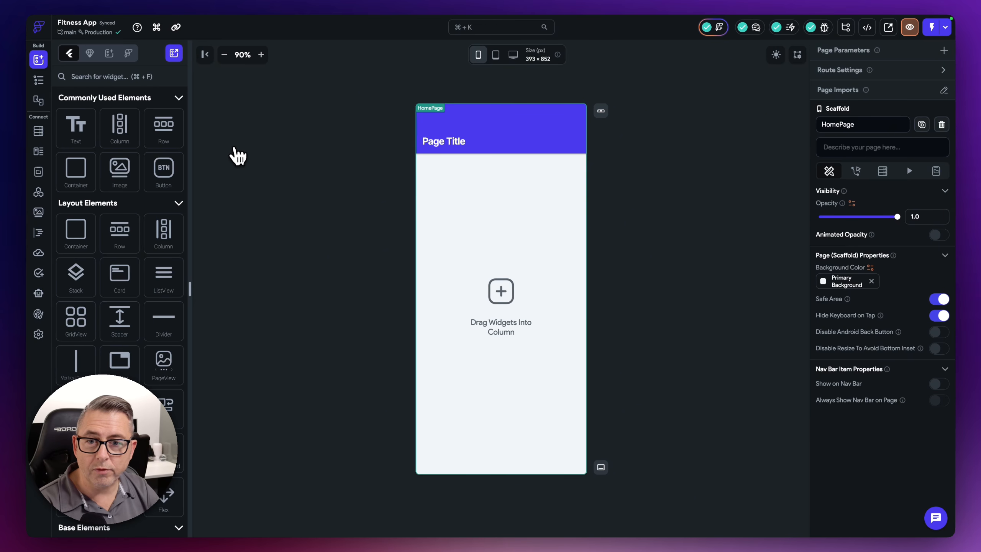
{"action": "left_click", "coordinate": [40, 82]}
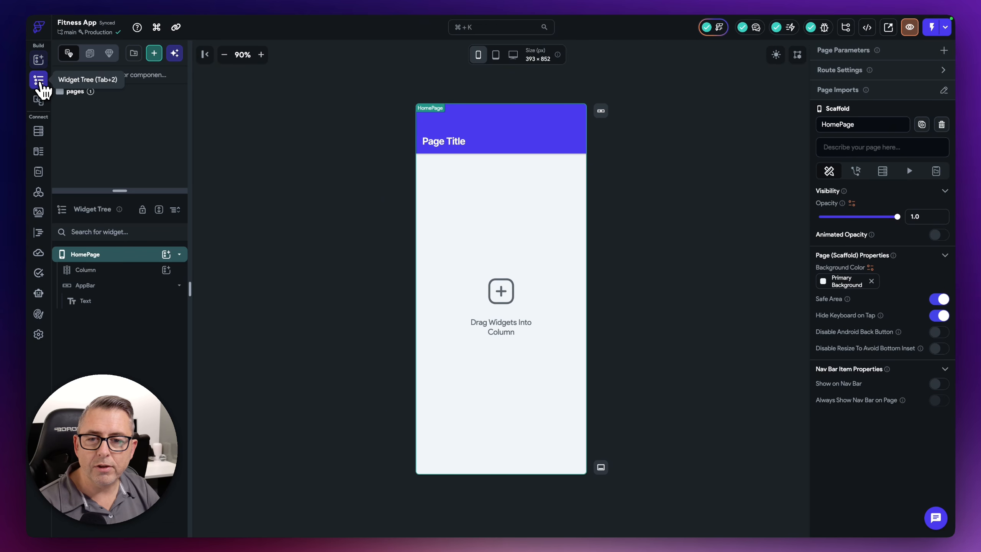
{"action": "left_click", "coordinate": [435, 191]}
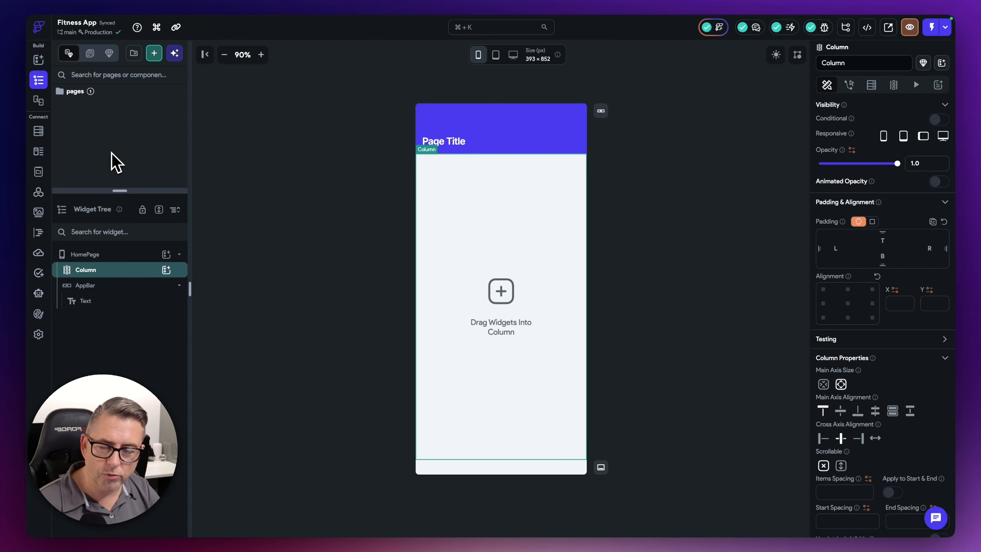
{"action": "key", "text": "super+v"}
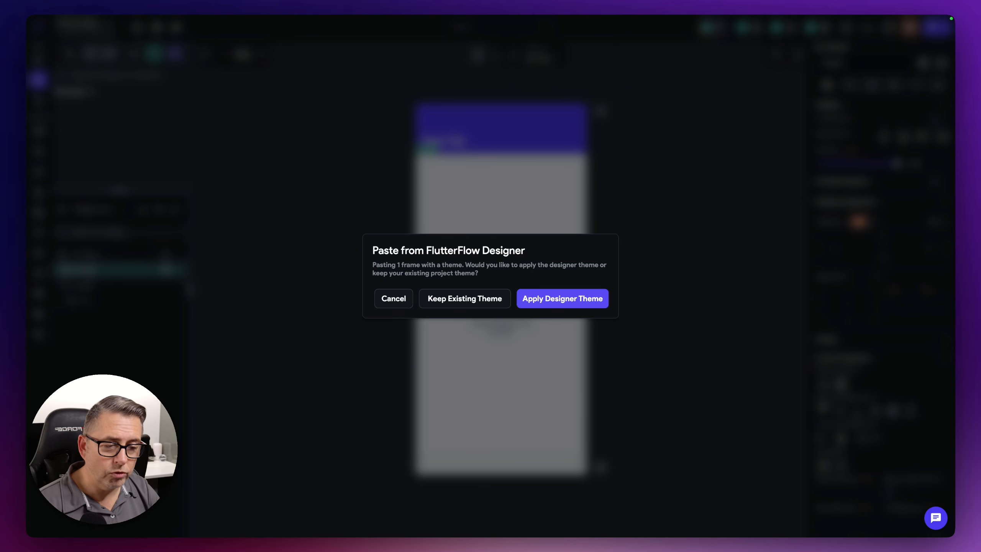
{"action": "left_click", "coordinate": [561, 304]}
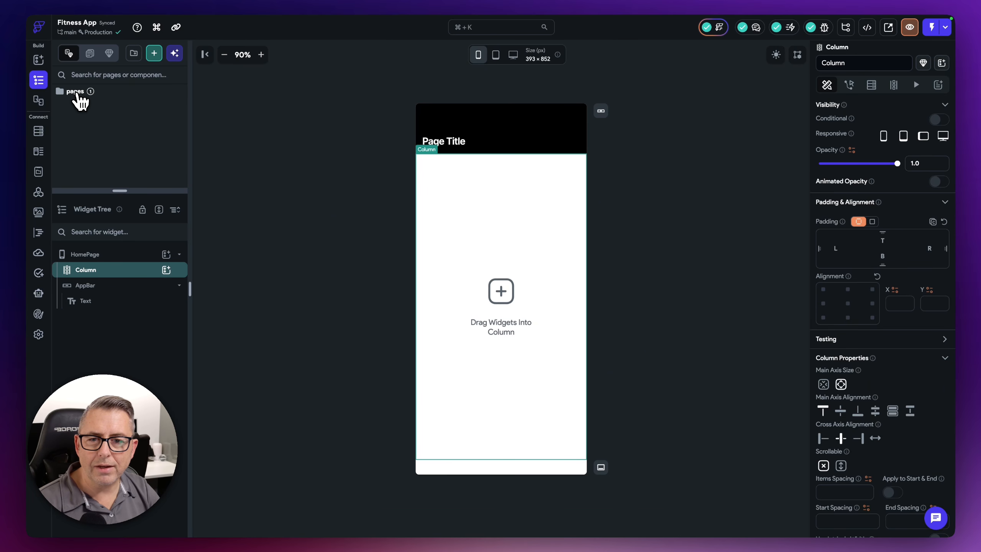
{"action": "left_click", "coordinate": [76, 92]}
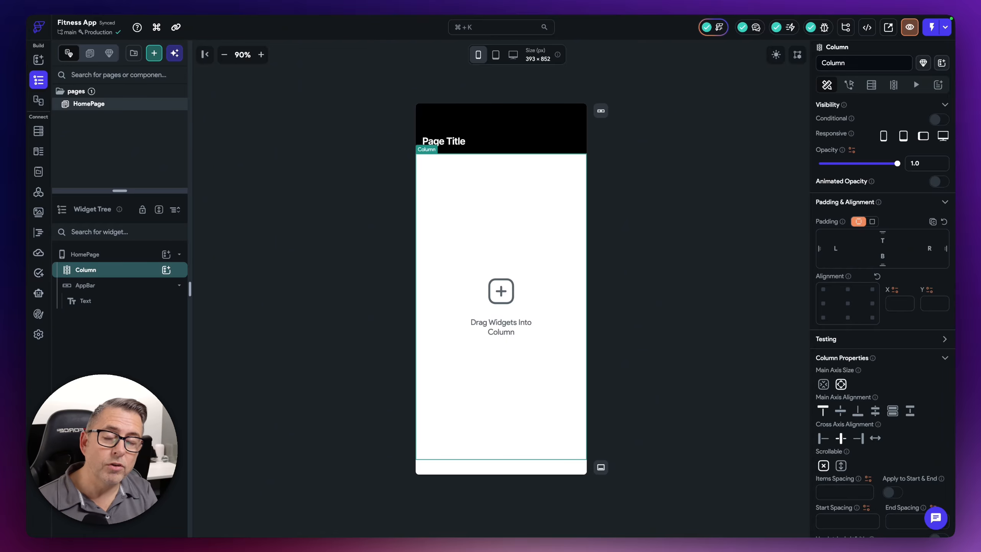
Step: Switch back to FF Designer and export the whole design to FlutterFlow with no single frame selected
{"action": "key", "text": "ctrl+Left"}
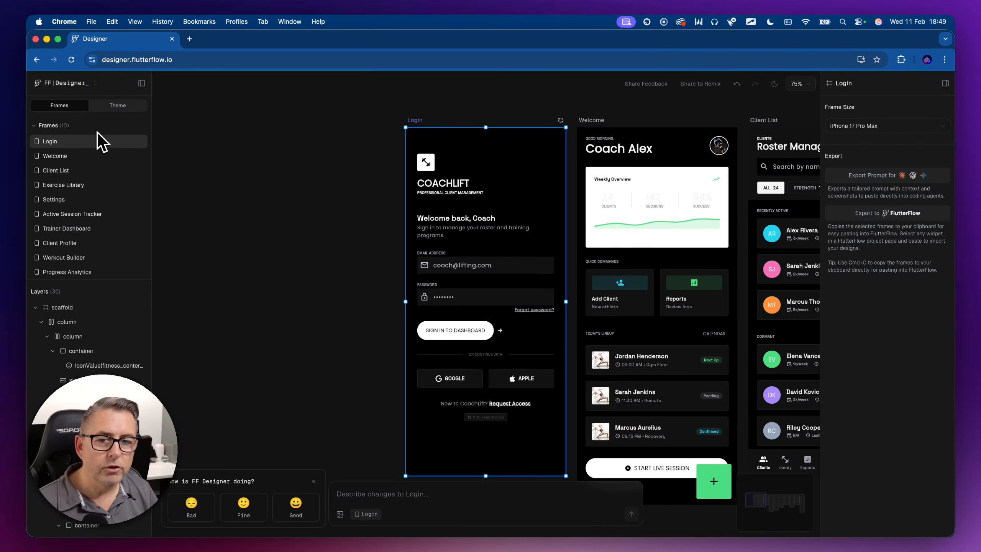
{"action": "left_click", "coordinate": [95, 83]}
{"action": "left_click", "coordinate": [251, 132]}
{"action": "left_click", "coordinate": [81, 85]}
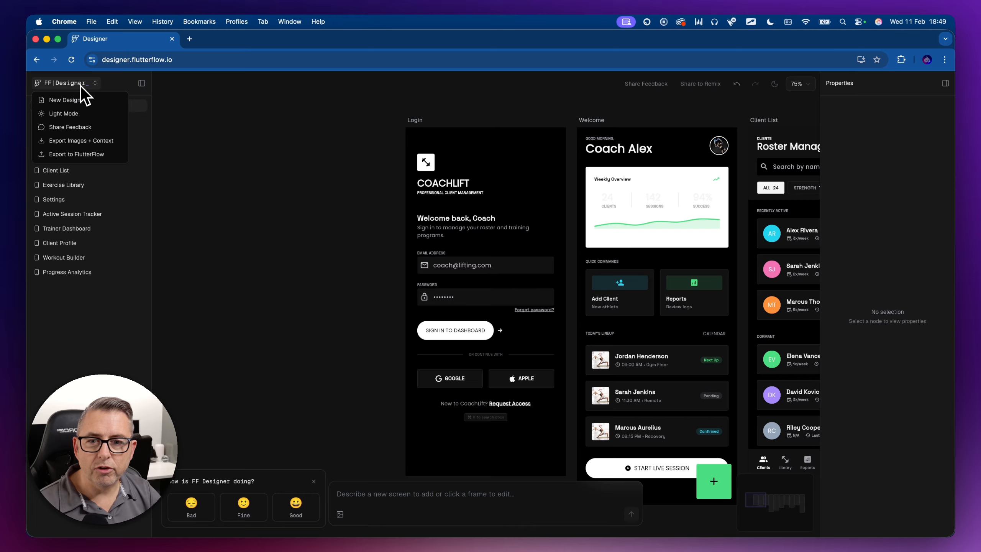
{"action": "left_click", "coordinate": [83, 154]}
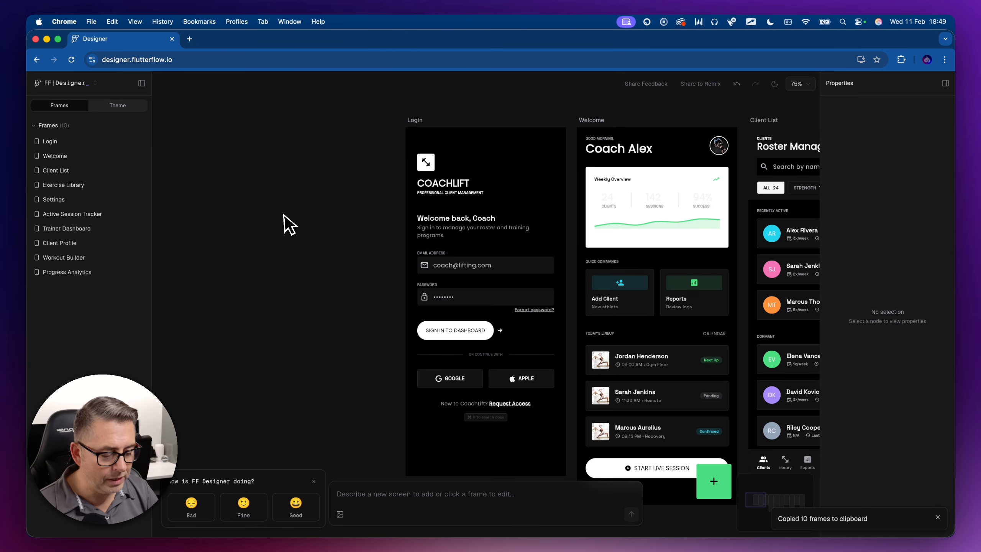
Step: Switch to FlutterFlow and paste all the copied frames into the Fitness App, keeping the existing project theme
{"action": "key", "text": "ctrl+Right"}
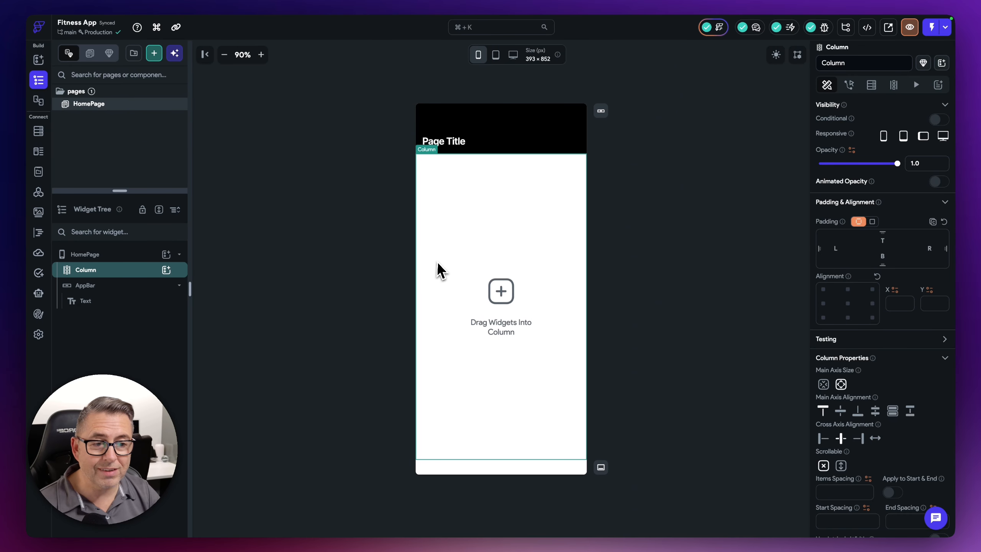
{"action": "key", "text": "super+v"}
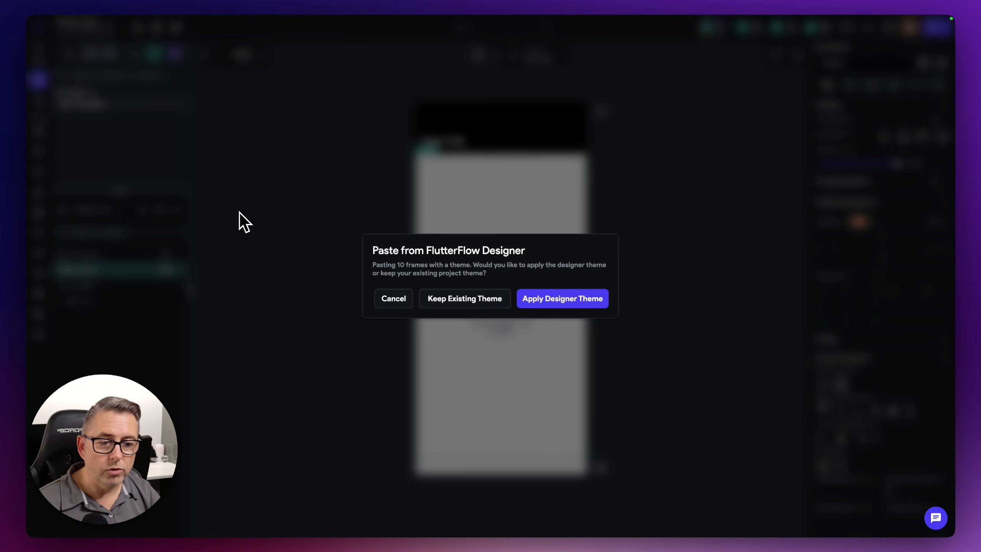
{"action": "left_click", "coordinate": [461, 305]}
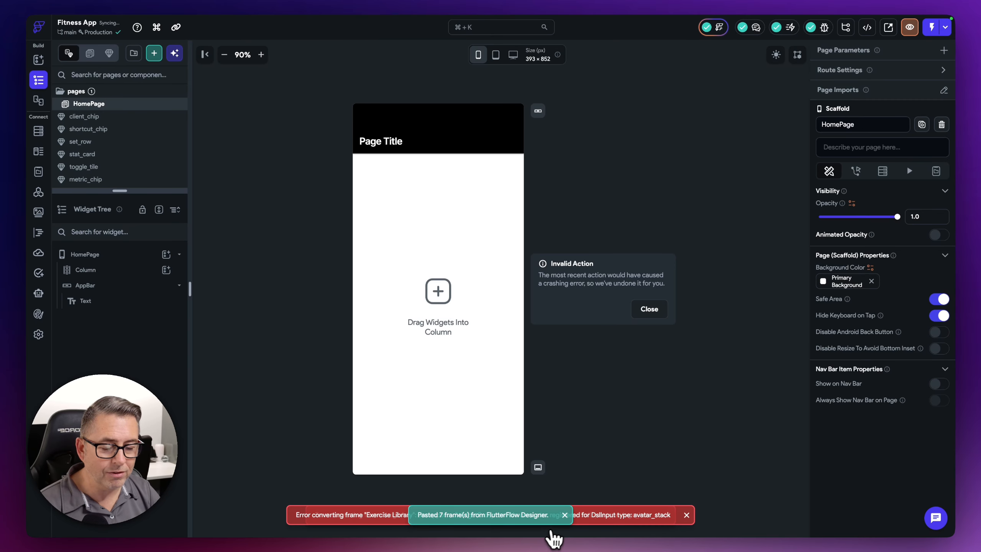
Step: Enlarge the page list and inspect the imported components client_chip, shortcut_chip, set_row, toggle_tile, metric_chip and settings_tile, dismissing the layout warnings
{"action": "left_click_drag", "start_coordinate": [153, 190], "coordinate": [159, 403]}
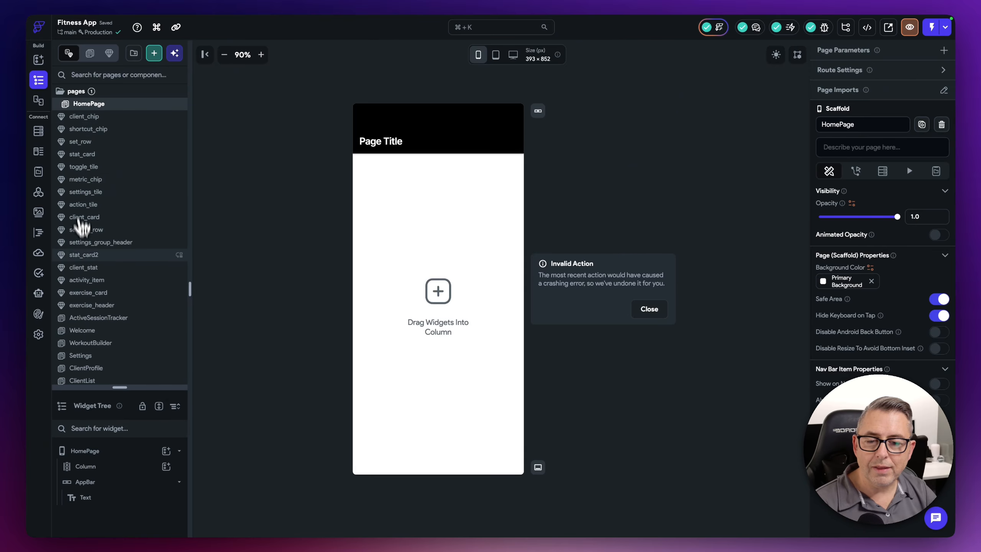
{"action": "left_click", "coordinate": [73, 117]}
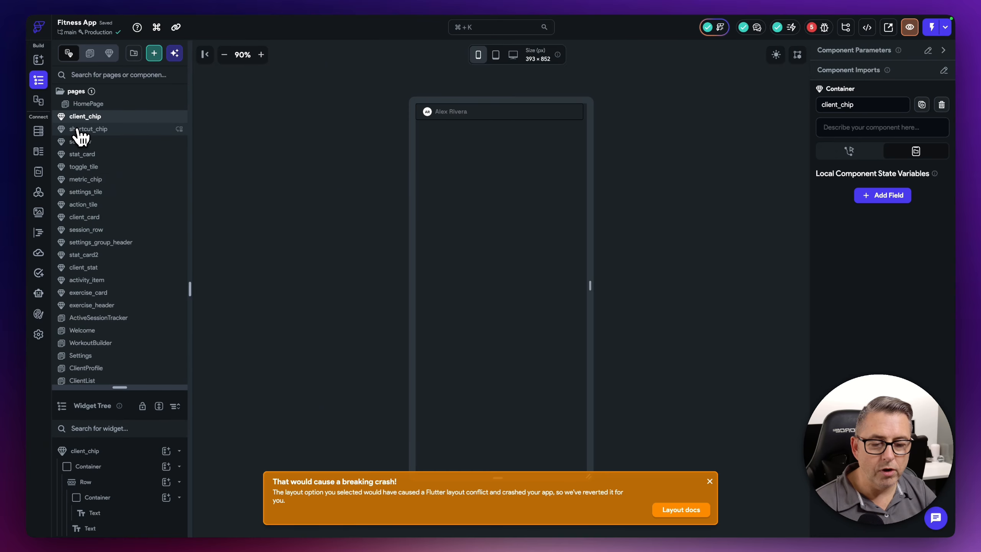
{"action": "left_click", "coordinate": [709, 481]}
{"action": "left_click", "coordinate": [96, 130]}
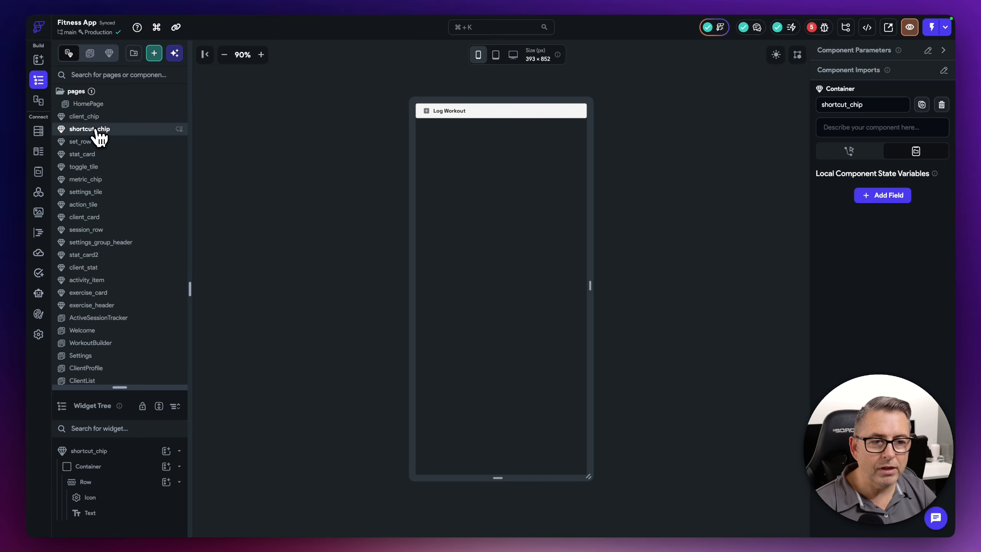
{"action": "left_click", "coordinate": [90, 143]}
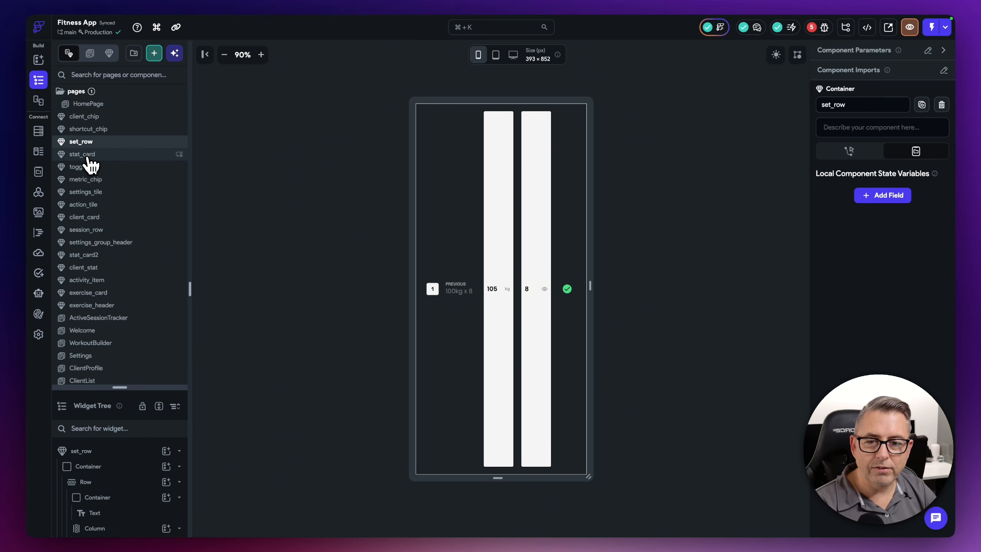
{"action": "left_click", "coordinate": [88, 166]}
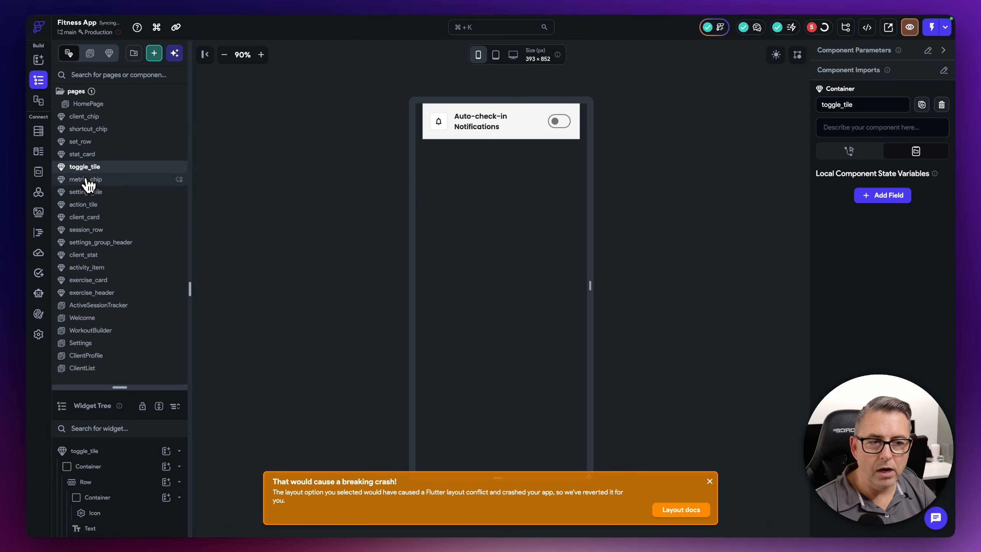
{"action": "left_click", "coordinate": [87, 180]}
{"action": "left_click", "coordinate": [84, 192]}
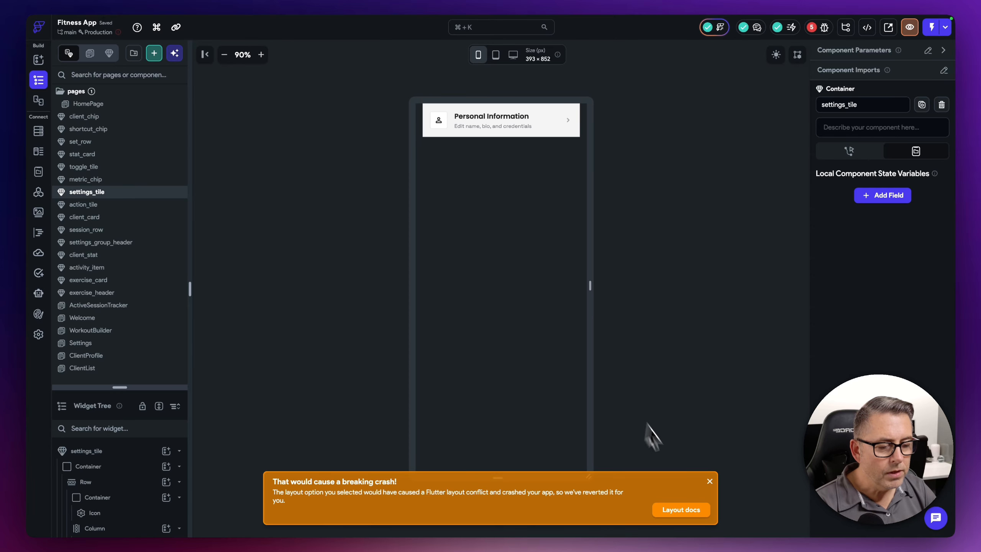
{"action": "left_click", "coordinate": [709, 482]}
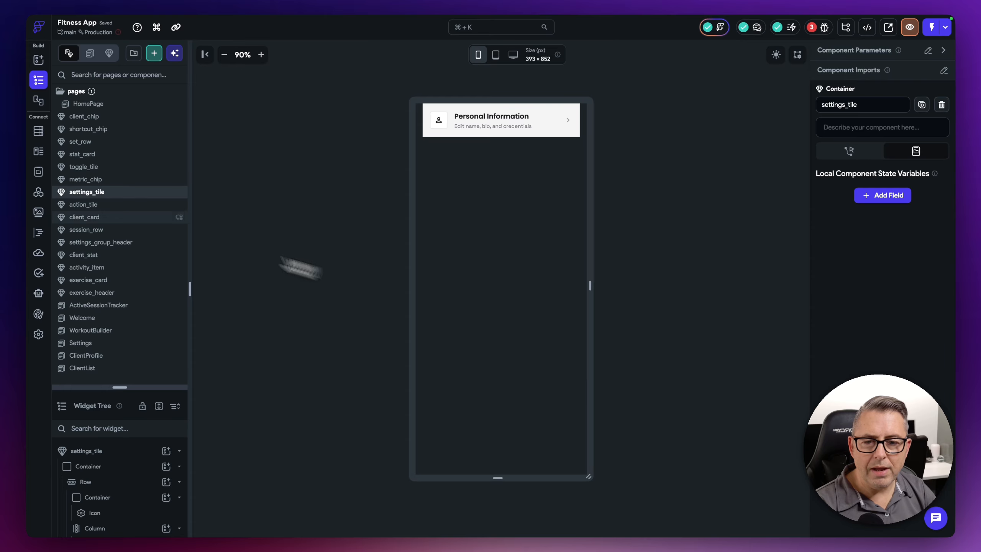
Step: Inspect the imported components action_tile, client_card, session_row, settings_group_header and client_stat one after another
{"action": "left_click", "coordinate": [86, 204]}
{"action": "left_click", "coordinate": [90, 219]}
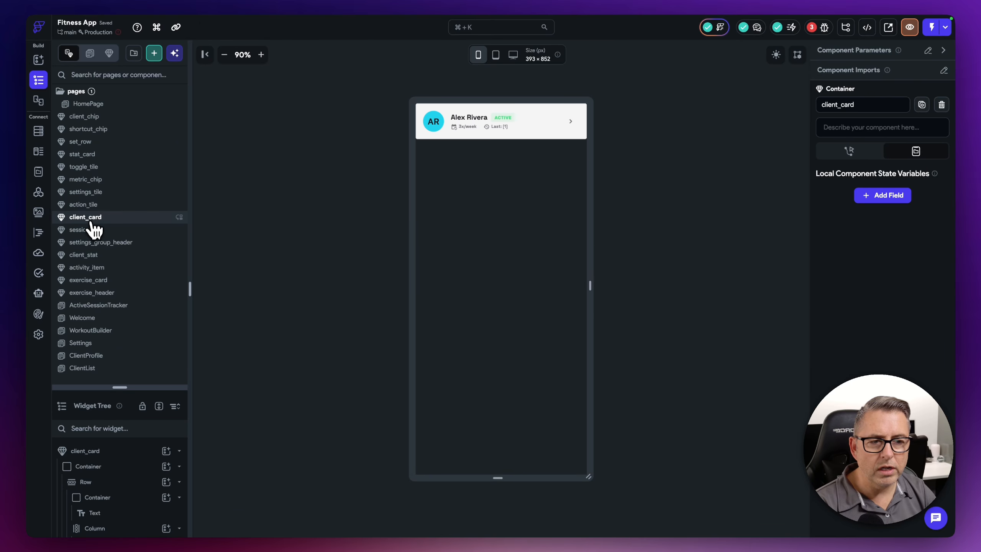
{"action": "left_click", "coordinate": [92, 230]}
{"action": "left_click", "coordinate": [93, 242]}
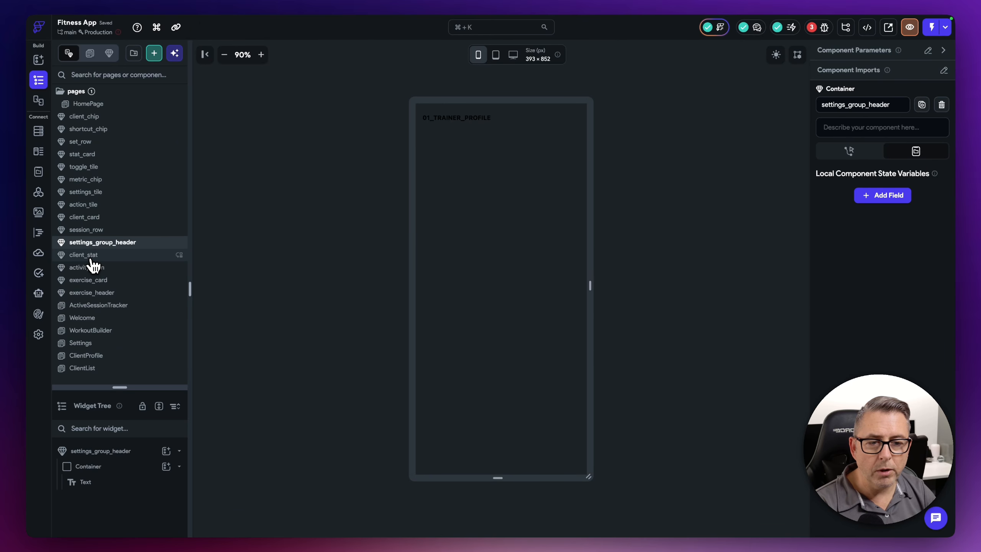
{"action": "left_click", "coordinate": [92, 256]}
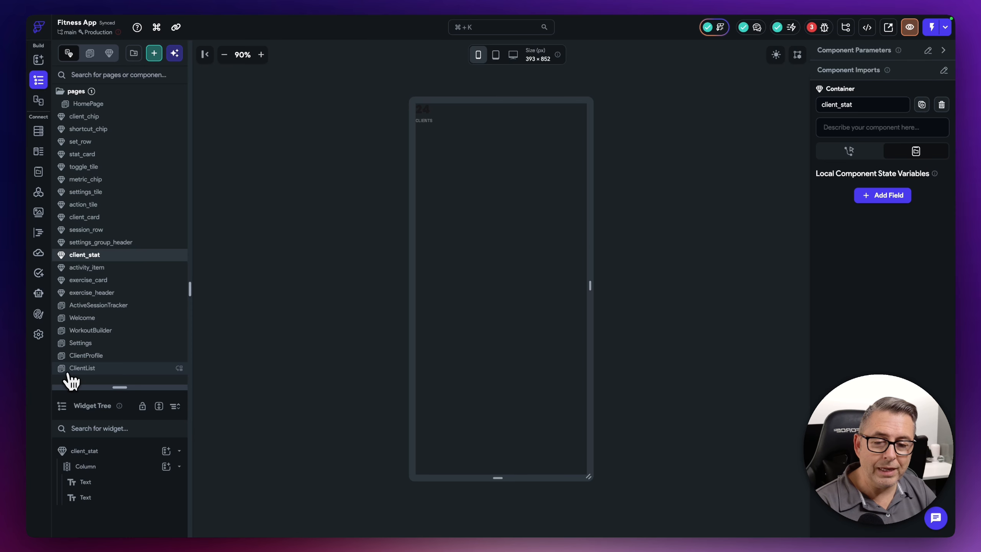
Step: Inspect the imported pages ActiveSessionTracker, Welcome, WorkoutBuilder and Settings one after another, previewing Settings in dark mode
{"action": "left_click", "coordinate": [102, 305]}
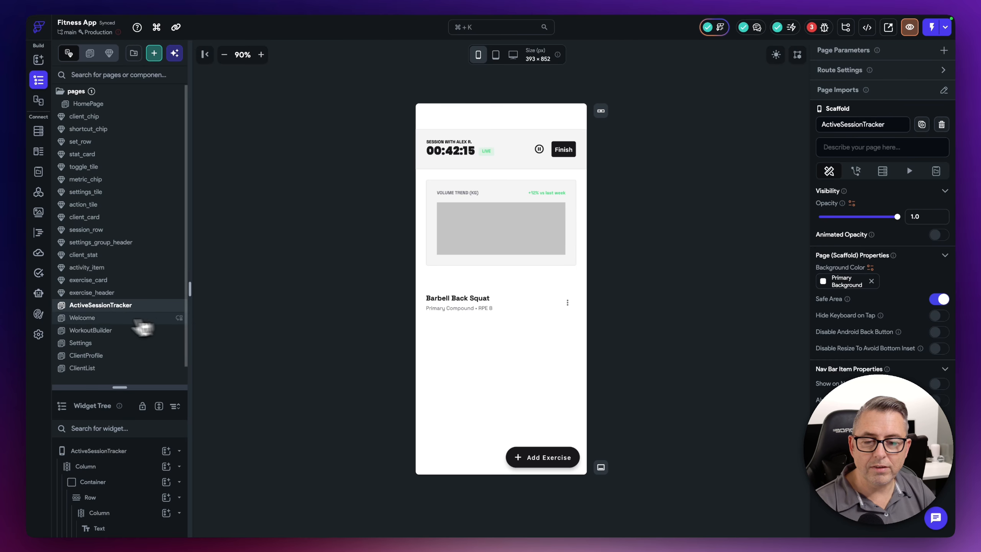
{"action": "left_click", "coordinate": [89, 320]}
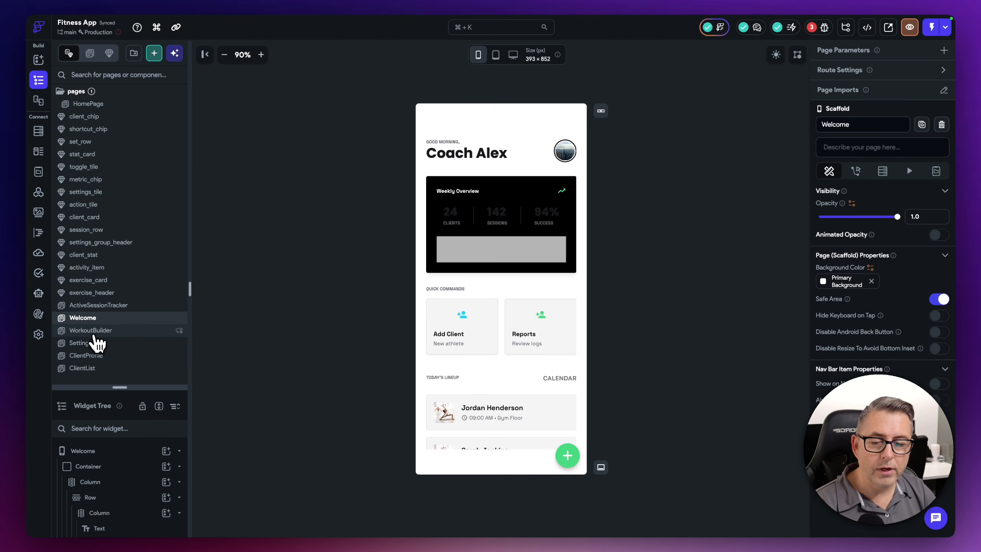
{"action": "left_click", "coordinate": [93, 331]}
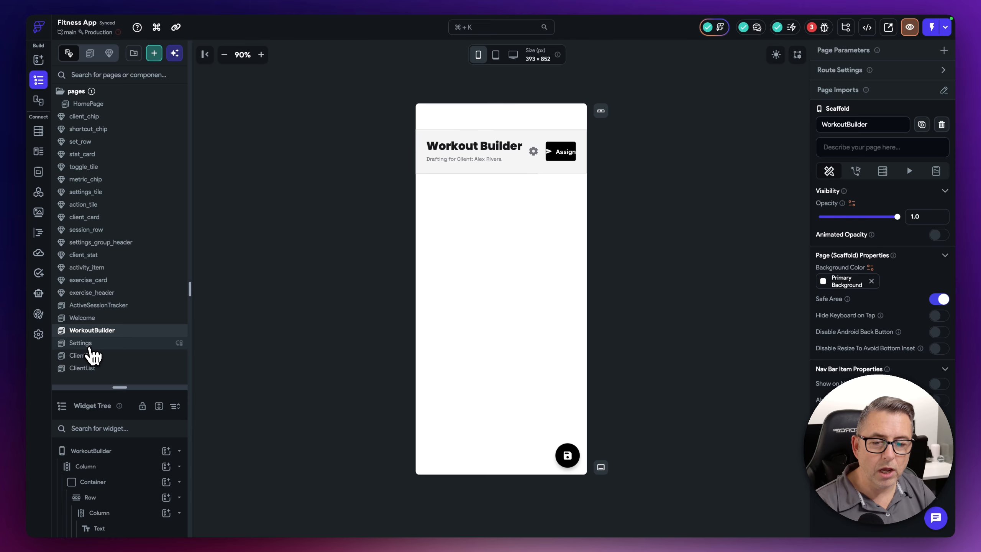
{"action": "left_click", "coordinate": [90, 345]}
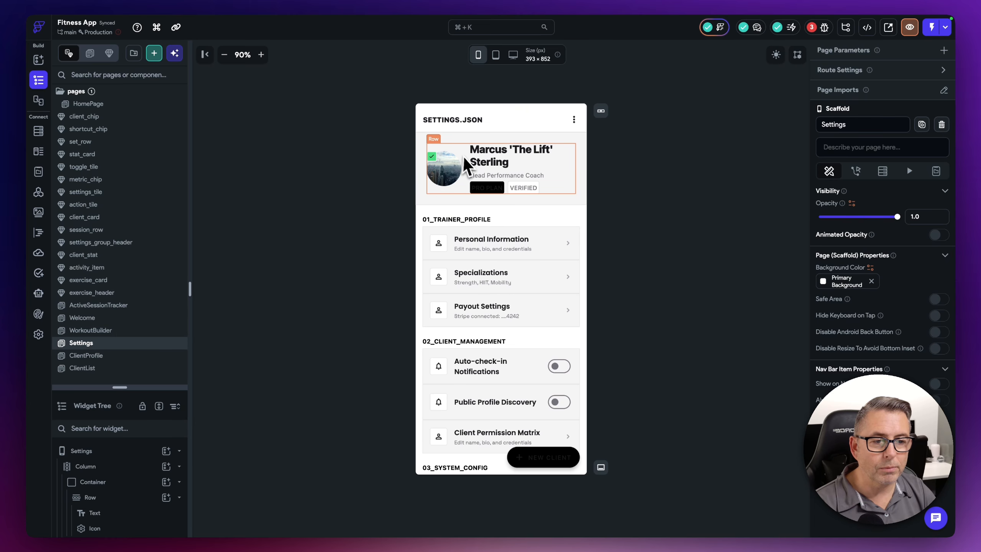
{"action": "left_click", "coordinate": [776, 55]}
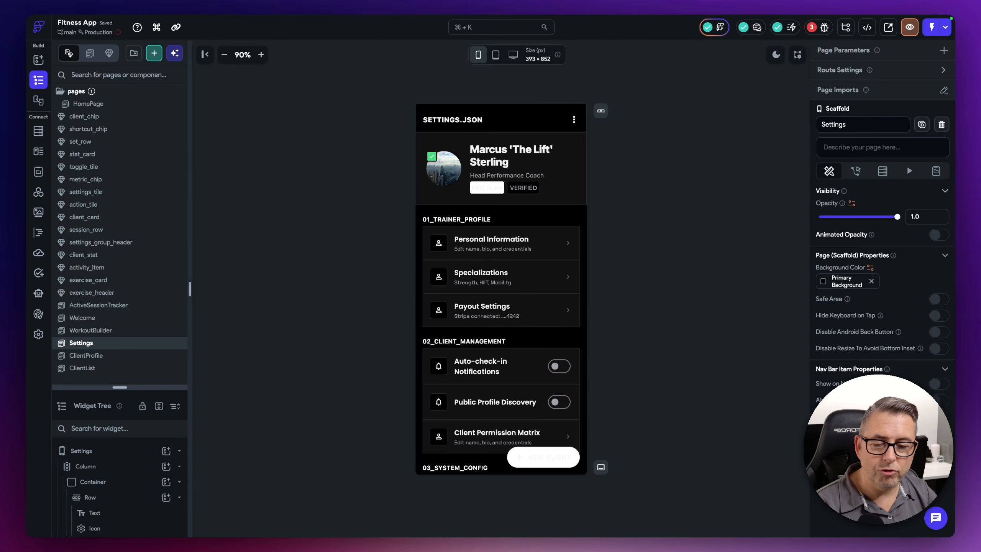
Step: Open ClientProfile and ClientList, dismiss the invalid-action warning, and preview ClientList in dark mode at 100% zoom
{"action": "left_click", "coordinate": [98, 356]}
{"action": "left_click", "coordinate": [96, 372]}
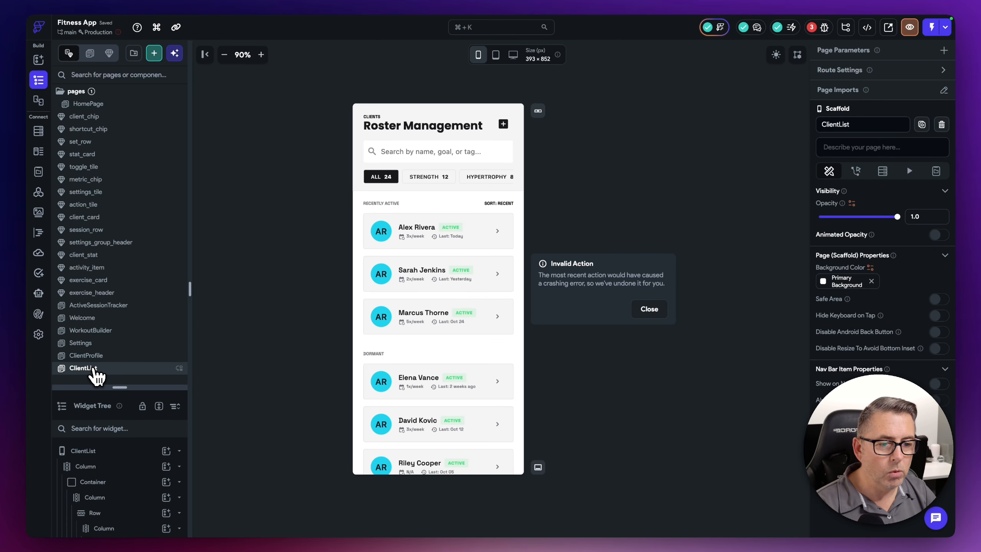
{"action": "left_click", "coordinate": [653, 309]}
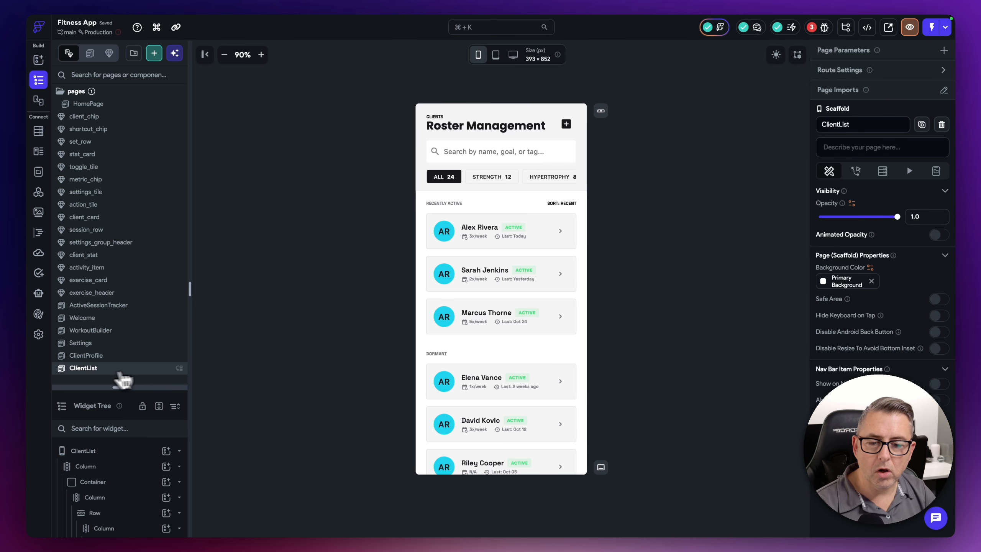
{"action": "left_click", "coordinate": [776, 56]}
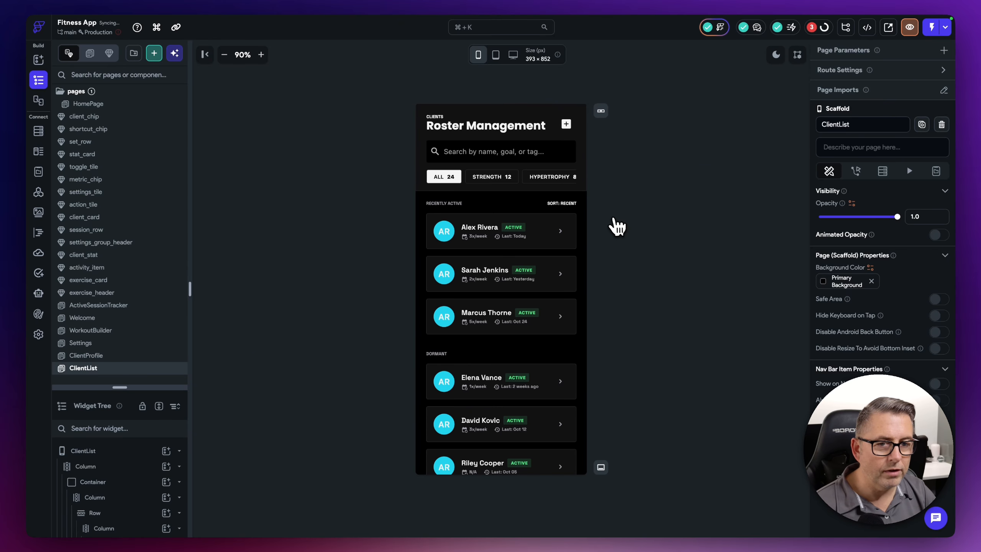
{"action": "left_click", "coordinate": [261, 55]}
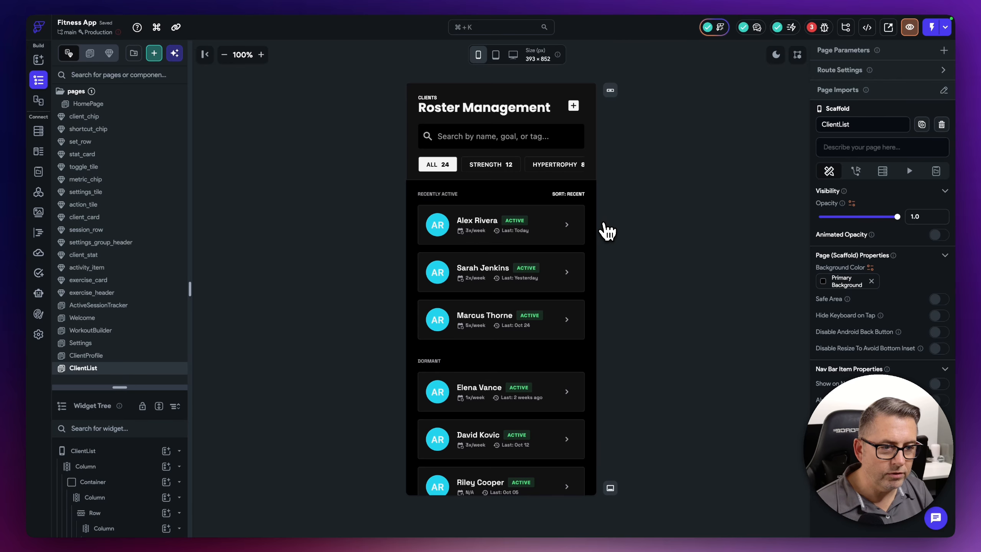
Step: Switch to FF Designer to examine the original Client List frame for comparison, and return to FlutterFlow
{"action": "key", "text": "ctrl+Left"}
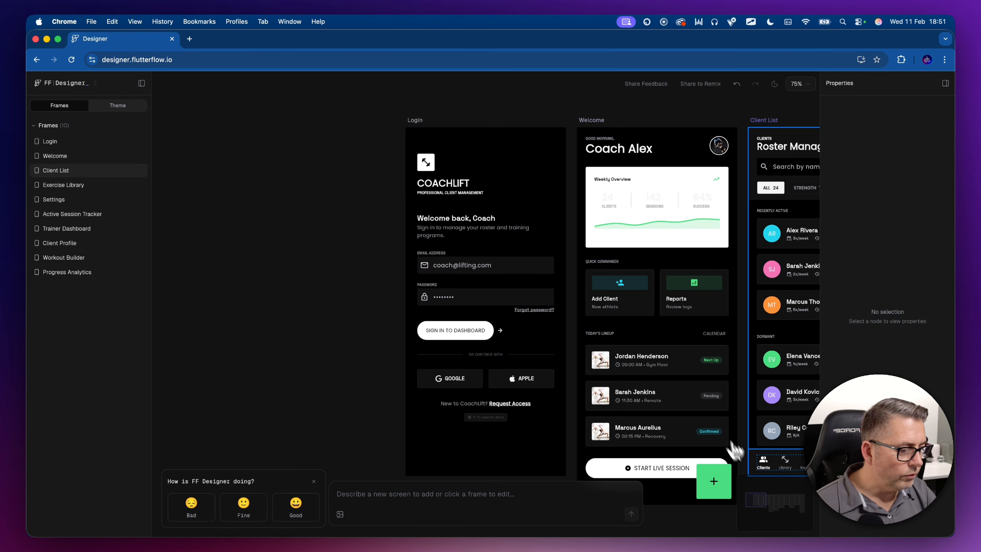
{"action": "left_click_drag", "start_coordinate": [759, 497], "coordinate": [762, 498]}
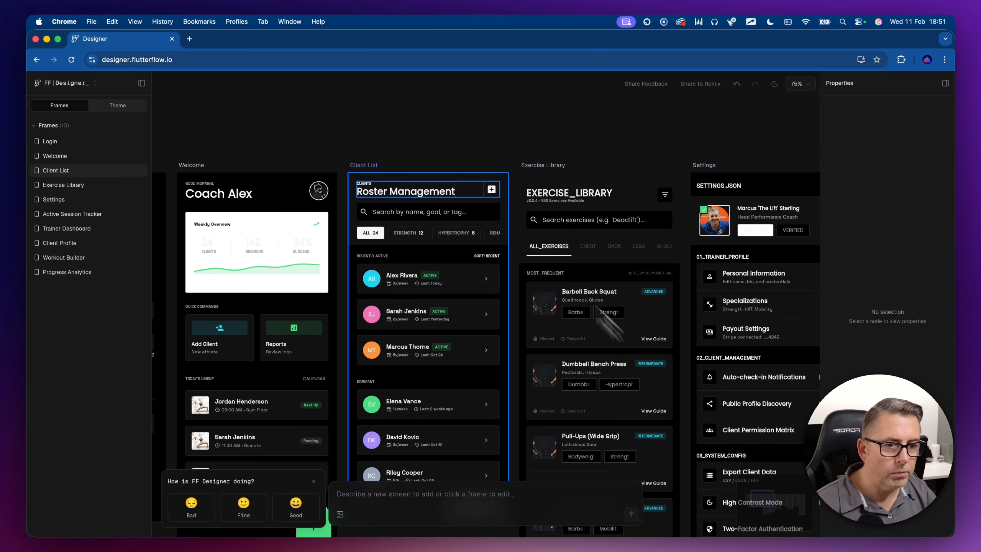
{"action": "left_click", "coordinate": [61, 171]}
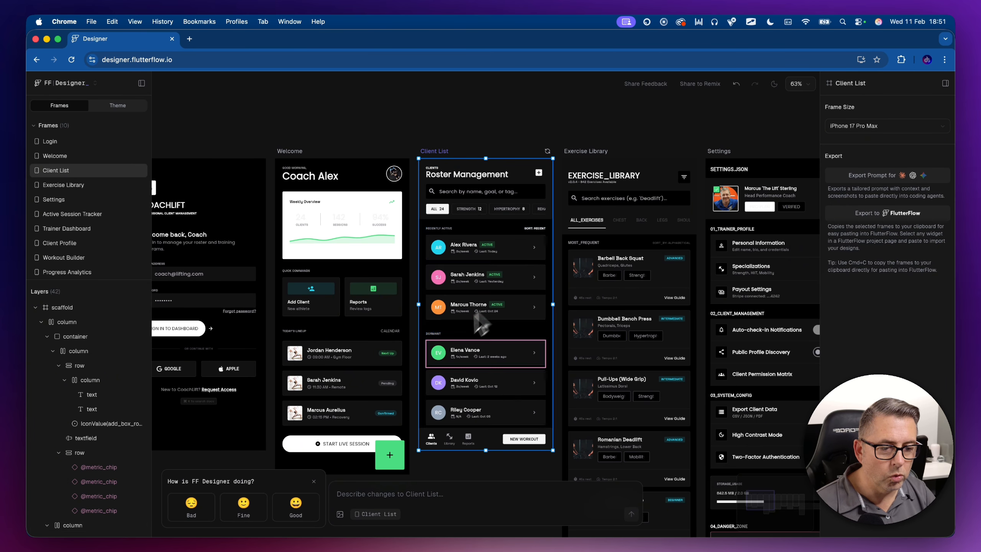
{"action": "key", "text": "ctrl+Right"}
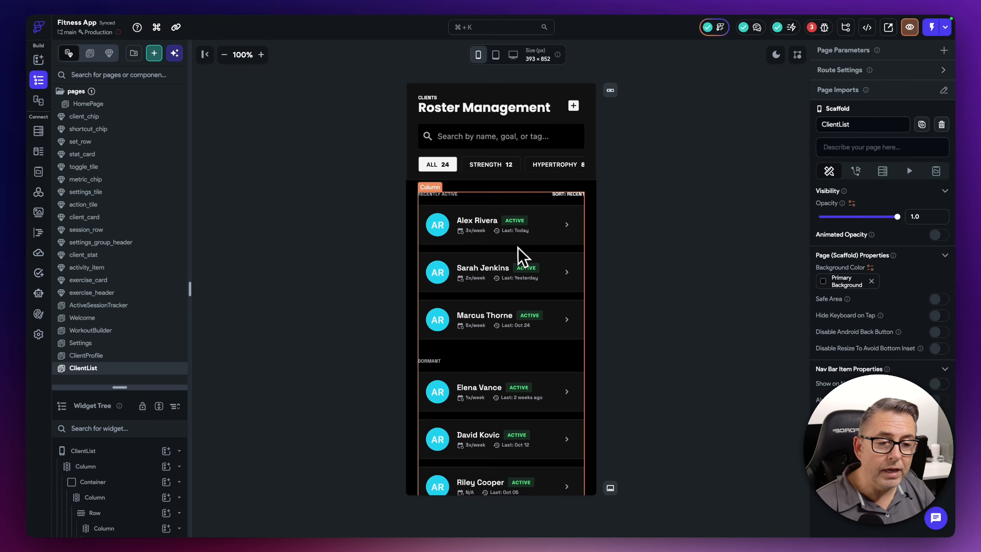
Step: Select the first client card on the ClientList page and examine the client_card instances in the widget tree
{"action": "left_click", "coordinate": [462, 228]}
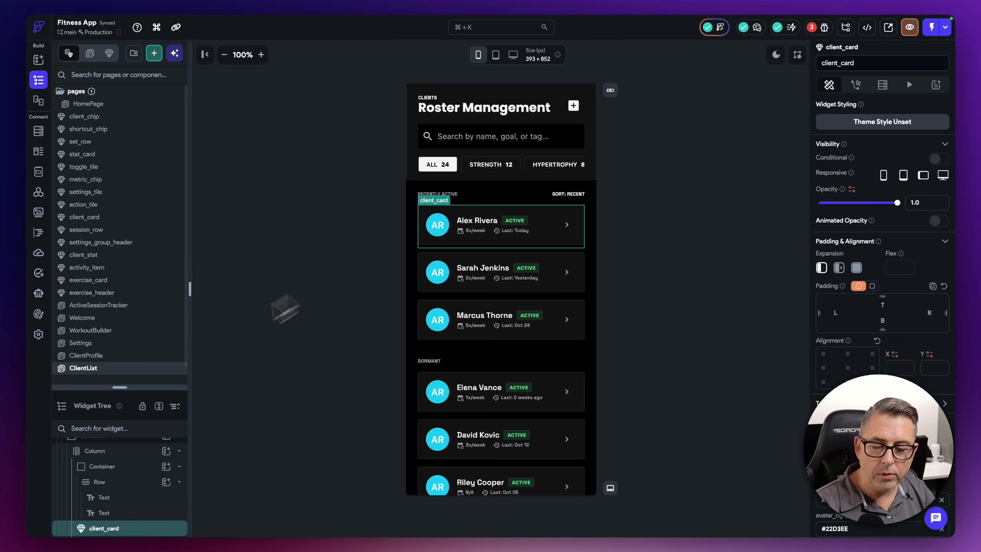
{"action": "scroll", "coordinate": [125, 499], "scroll_direction": "down", "scroll_amount": 3}
{"action": "left_click_drag", "start_coordinate": [121, 386], "coordinate": [125, 261]}
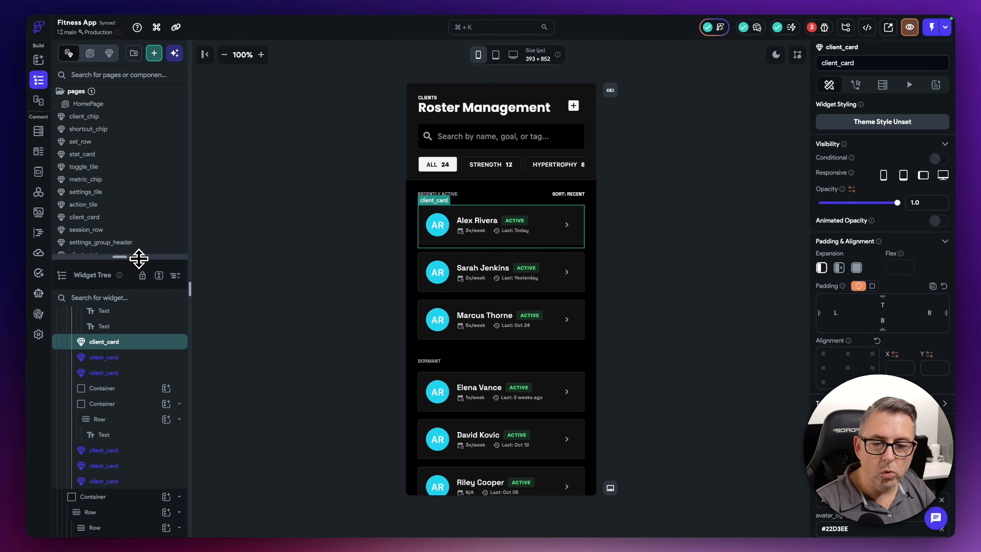
{"action": "left_click_drag", "start_coordinate": [138, 257], "coordinate": [187, 369]}
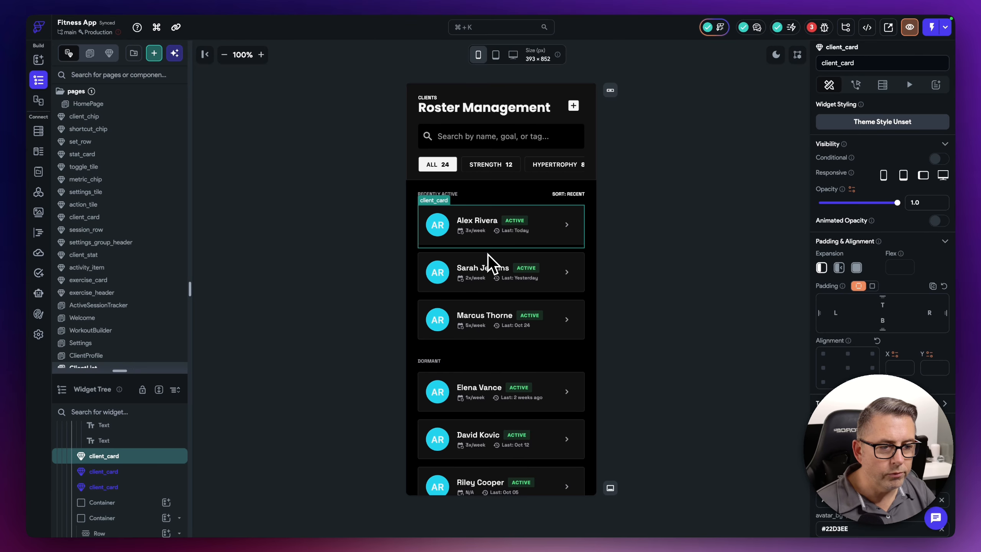
{"action": "left_click", "coordinate": [668, 247]}
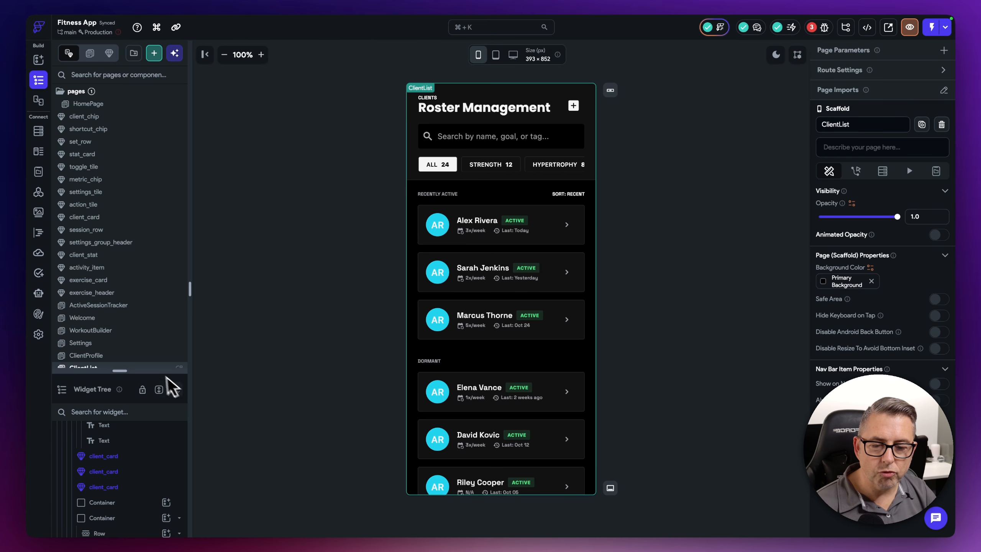
Step: Enlarge the widget tree, collapse the containers under ClientList's main Column, and inspect that Column and its first two Containers
{"action": "left_click_drag", "start_coordinate": [145, 371], "coordinate": [311, 211]}
{"action": "scroll", "coordinate": [231, 365], "scroll_direction": "up", "scroll_amount": 3}
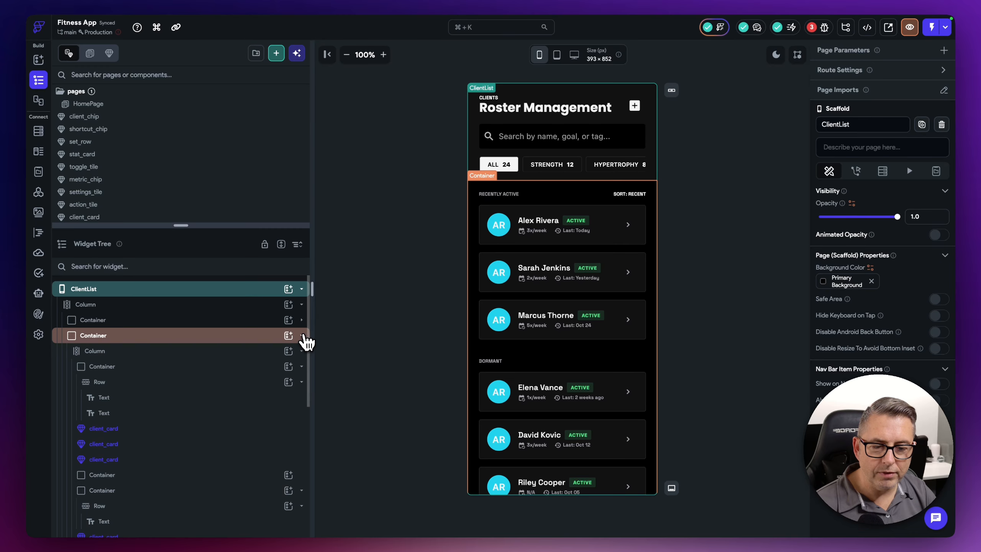
{"action": "left_click", "coordinate": [302, 335]}
{"action": "left_click", "coordinate": [302, 350]}
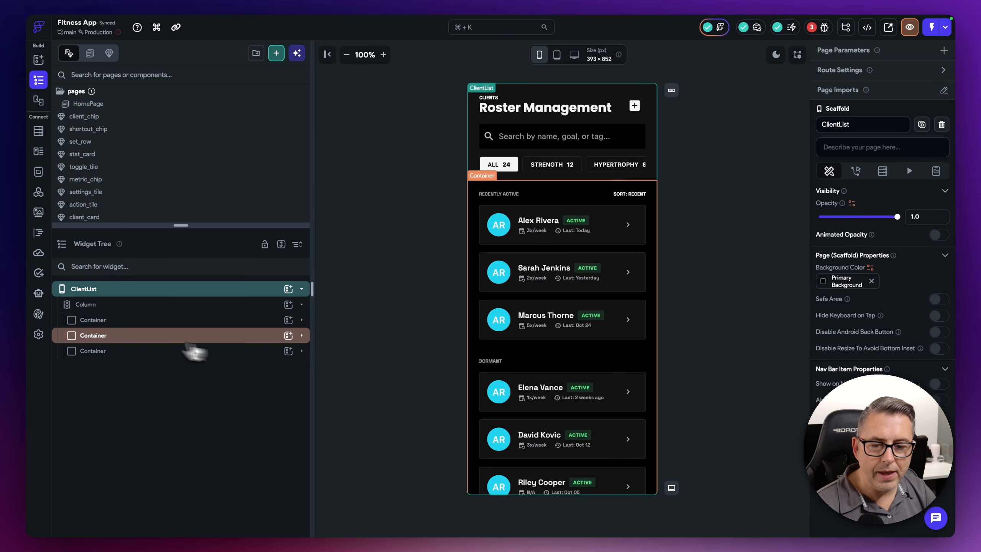
{"action": "left_click", "coordinate": [89, 305]}
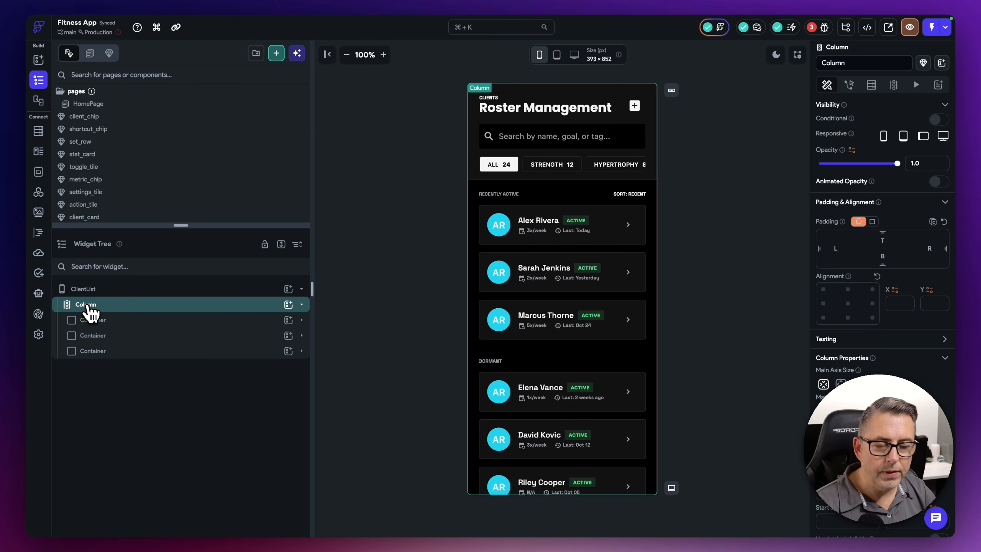
{"action": "left_click", "coordinate": [99, 321]}
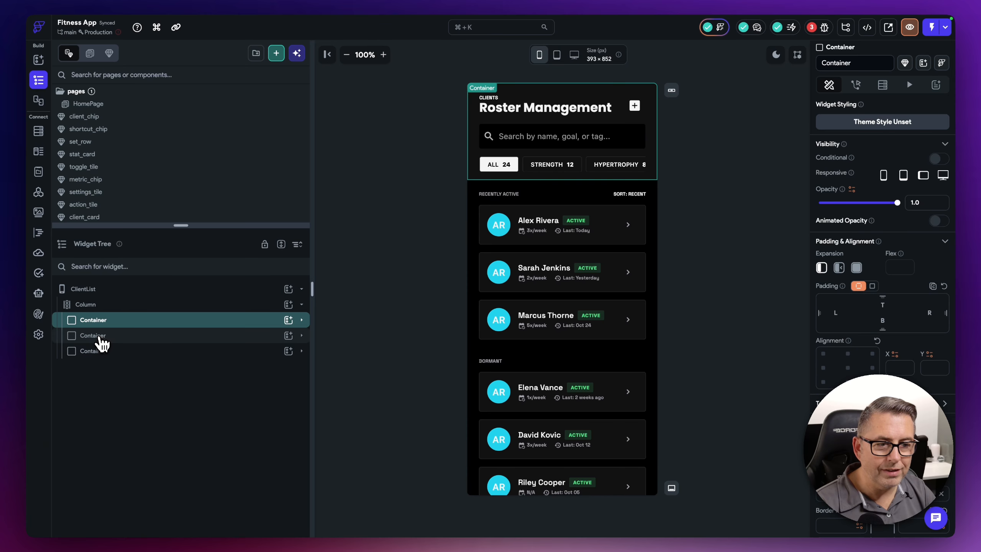
{"action": "left_click", "coordinate": [102, 336]}
Step: Expand the second Container and collapse its two section-heading Containers to examine the client_card instances inside its Column
{"action": "left_click", "coordinate": [302, 336]}
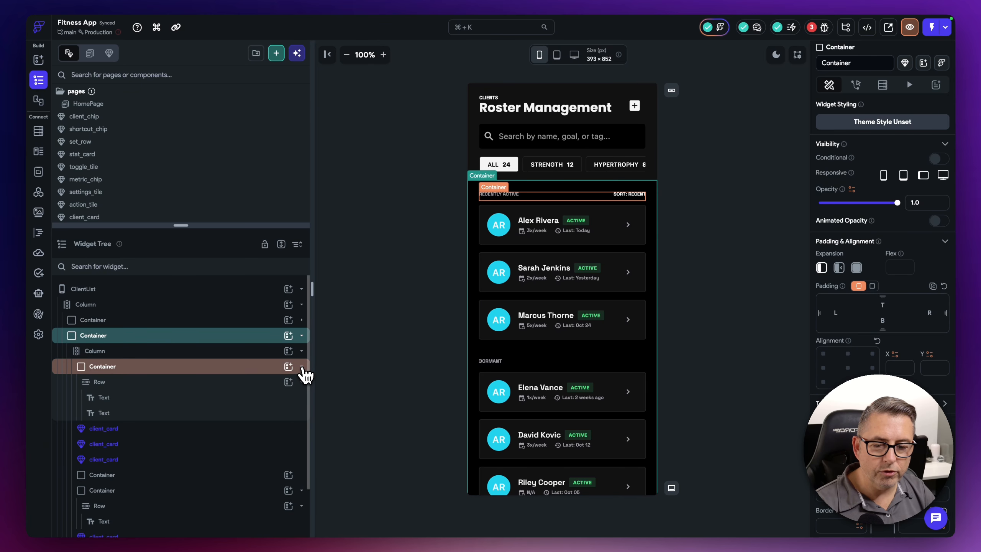
{"action": "left_click", "coordinate": [302, 366]}
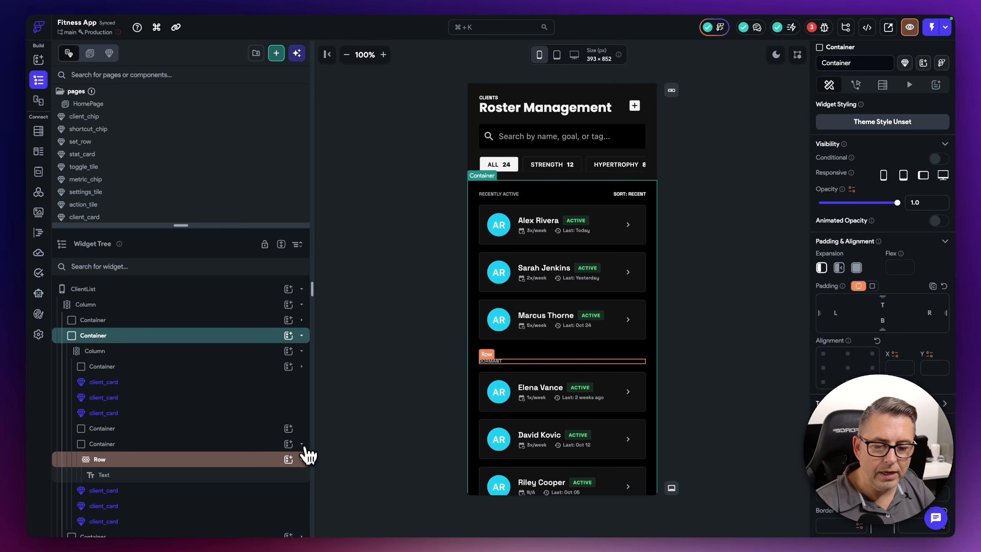
{"action": "left_click", "coordinate": [301, 443]}
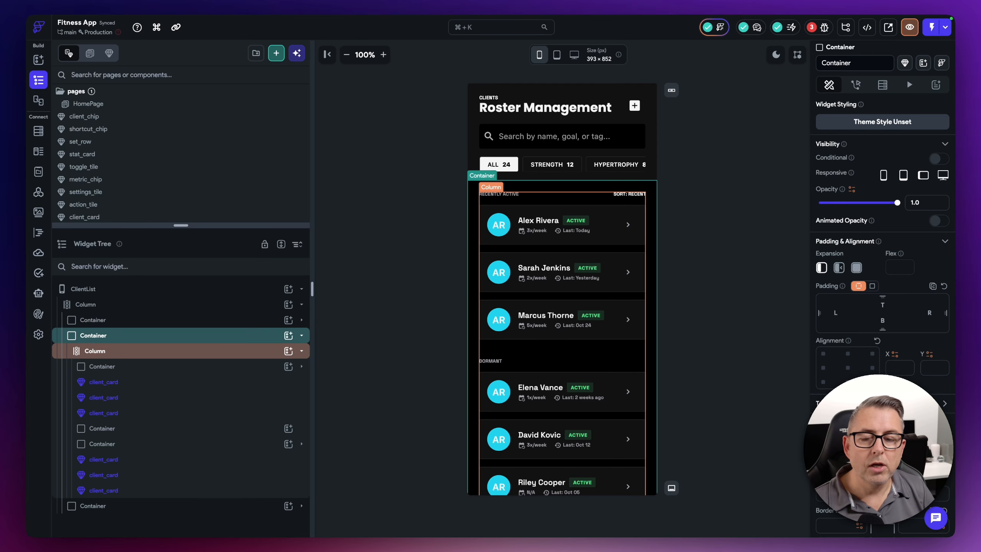
Step: Review the component parameters of the first client_card instance, deselect it, and enlarge the page list again
{"action": "left_click", "coordinate": [103, 385]}
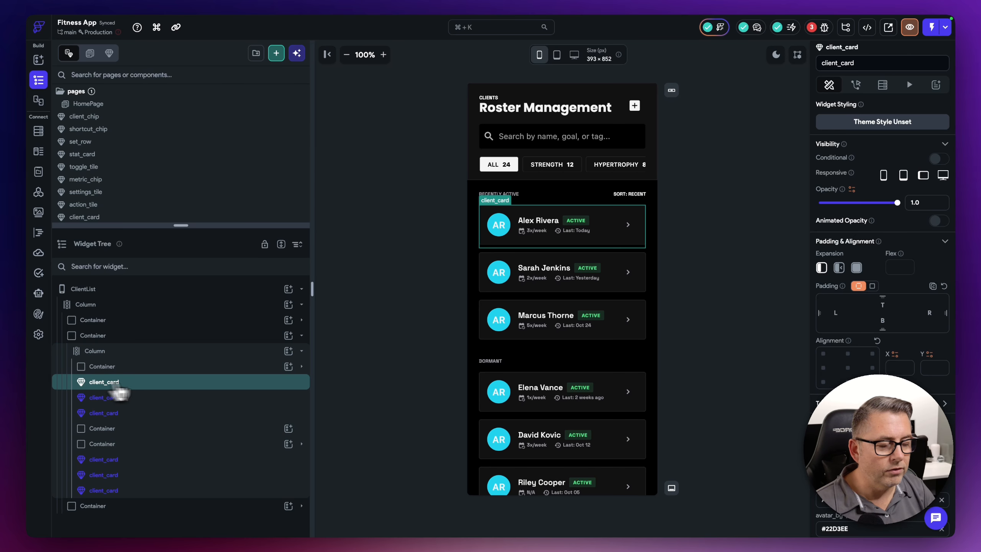
{"action": "scroll", "coordinate": [851, 431], "scroll_direction": "down", "scroll_amount": 5}
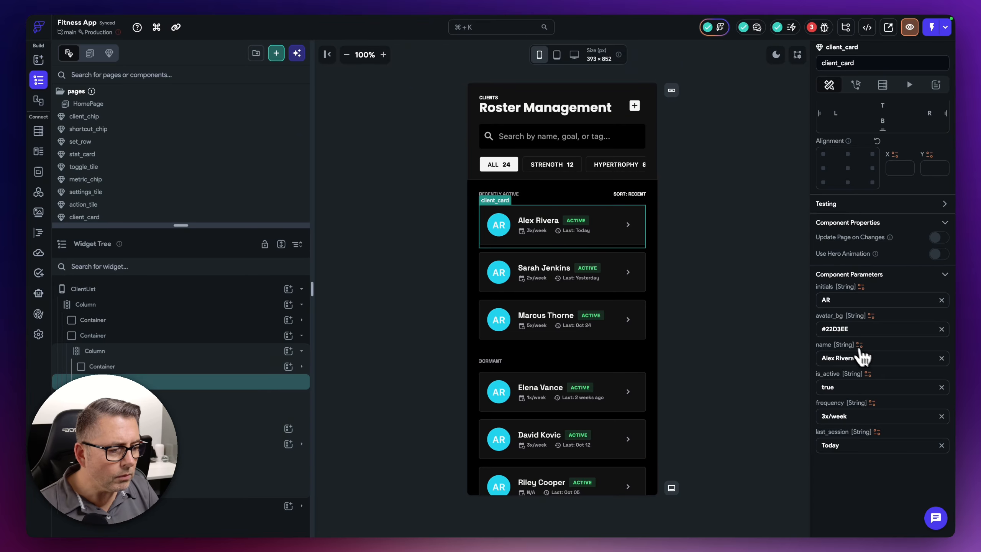
{"action": "scroll", "coordinate": [867, 362], "scroll_direction": "up", "scroll_amount": 1}
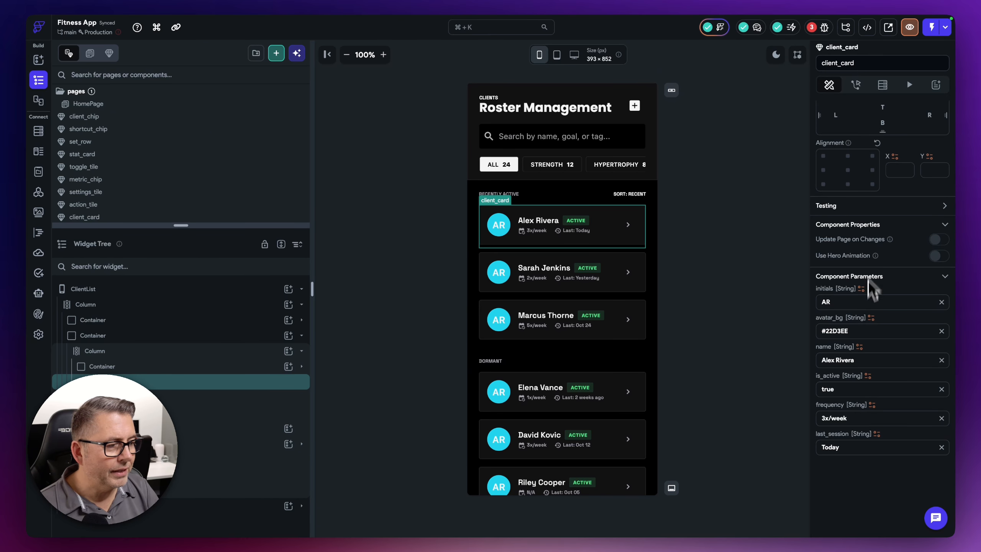
{"action": "scroll", "coordinate": [871, 285], "scroll_direction": "up", "scroll_amount": 5}
{"action": "left_click", "coordinate": [730, 196]}
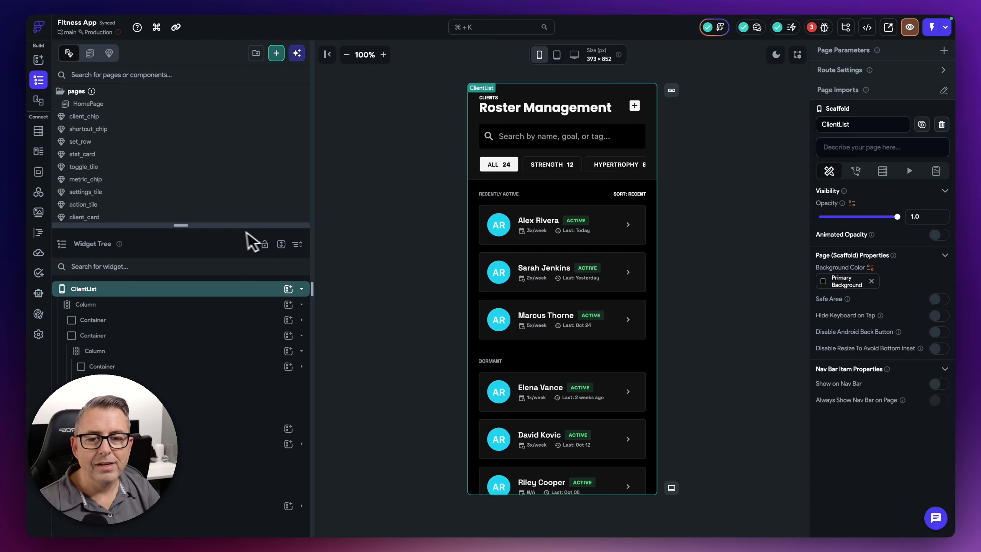
{"action": "left_click_drag", "start_coordinate": [235, 224], "coordinate": [243, 404]}
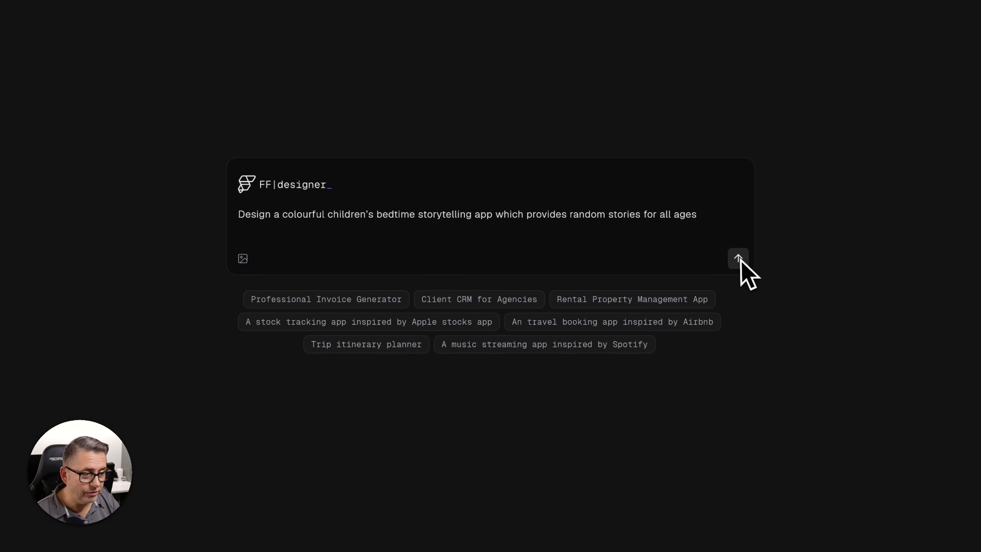
Step: In FF Designer, generate a design from the prompt "Design a colourful children's bedtime storytelling app which provides random stories for all ages"
{"action": "left_click", "coordinate": [738, 258]}
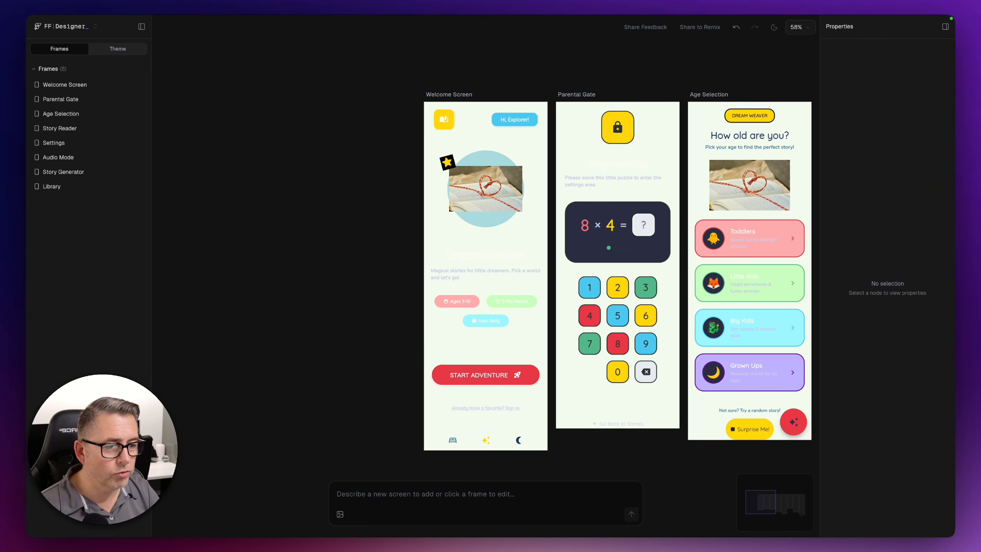
Step: Examine the generated frames Parental Gate, Age Selection, Story Reader, Settings, Audio Mode and Story Generator one after another
{"action": "left_click", "coordinate": [69, 100]}
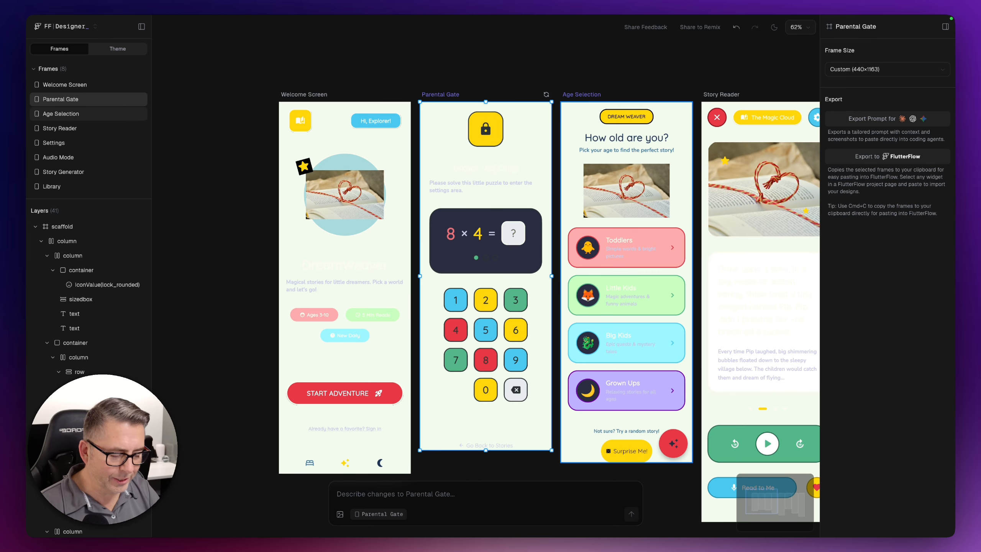
{"action": "left_click", "coordinate": [66, 117]}
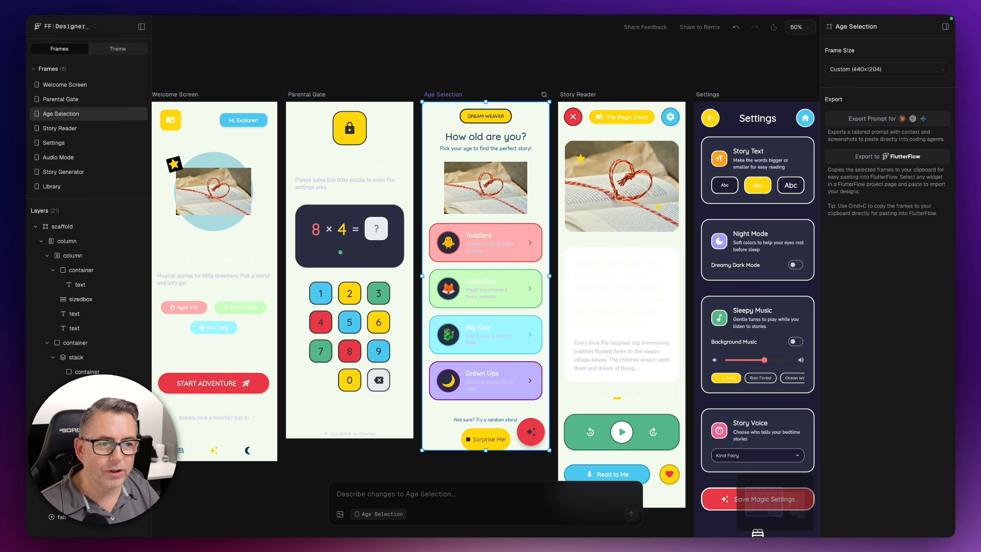
{"action": "left_click", "coordinate": [64, 131]}
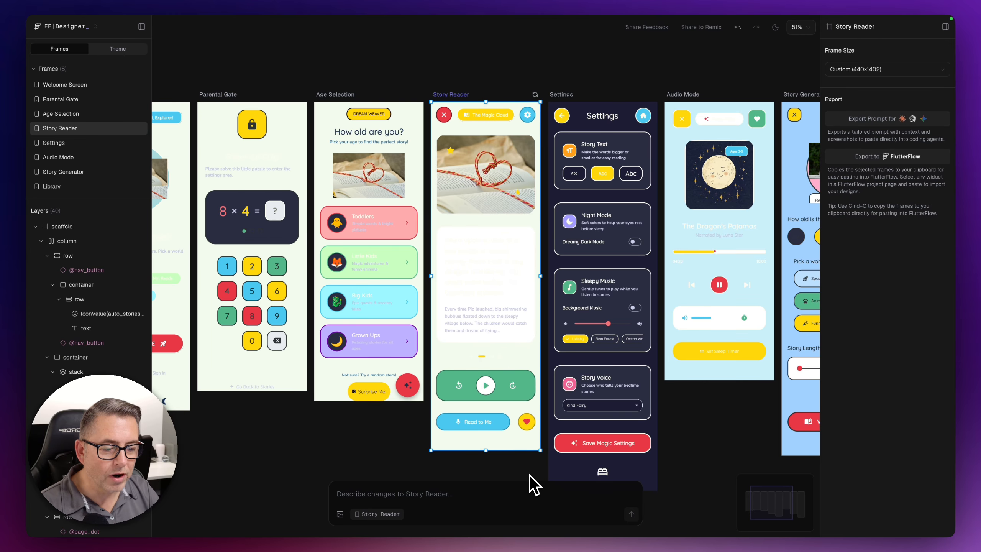
{"action": "left_click", "coordinate": [50, 144]}
{"action": "left_click", "coordinate": [52, 159]}
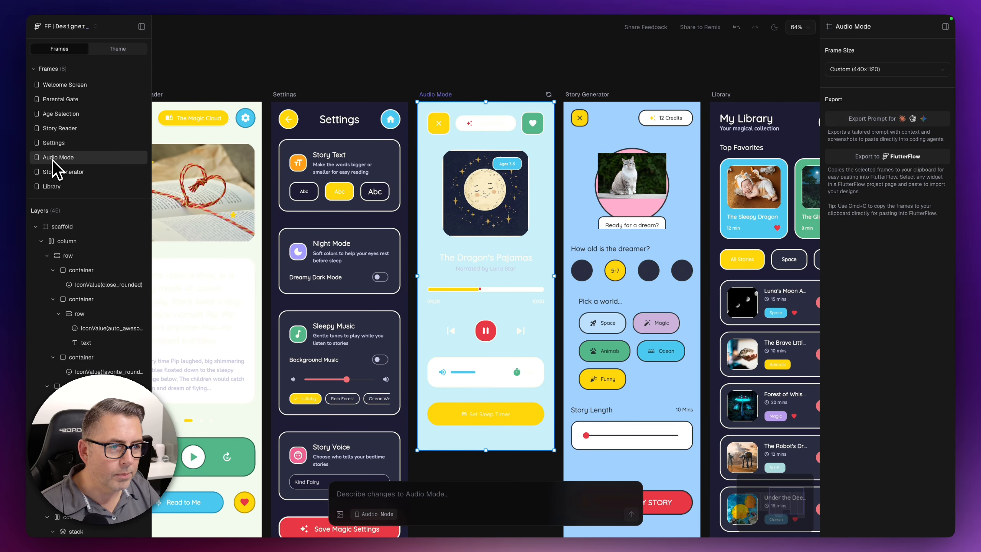
{"action": "left_click", "coordinate": [59, 173]}
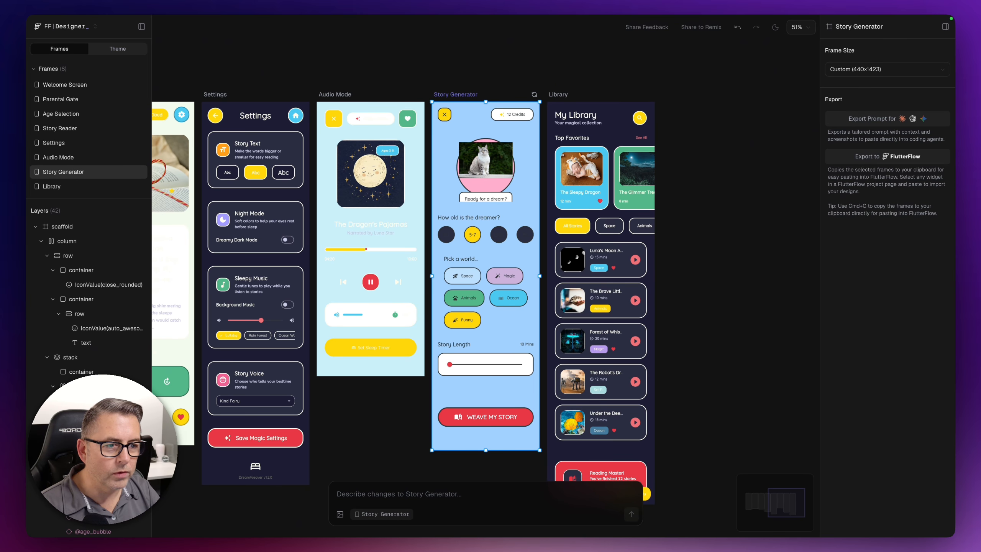
Step: Examine the Library, Welcome Screen and Parental Gate frames one after another
{"action": "left_click", "coordinate": [56, 190]}
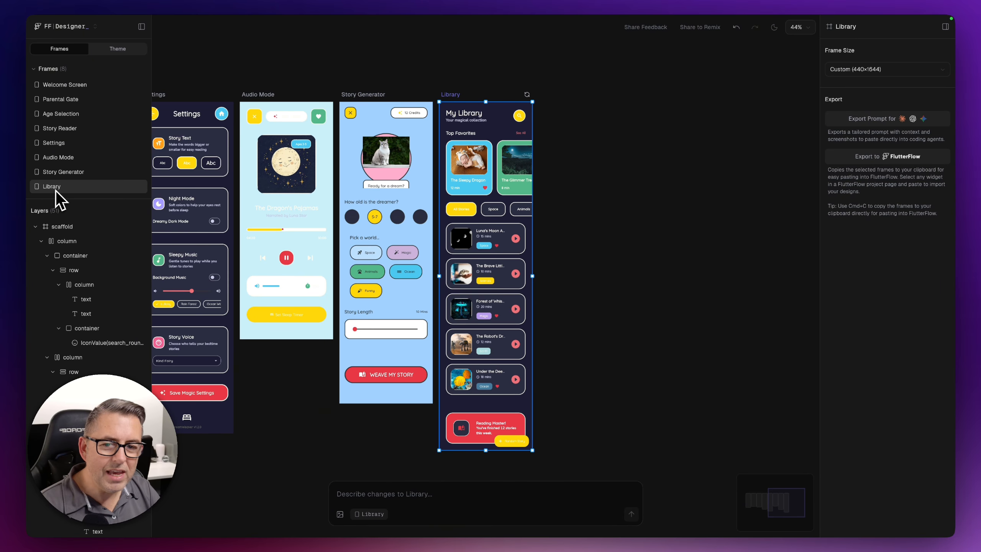
{"action": "left_click", "coordinate": [58, 88]}
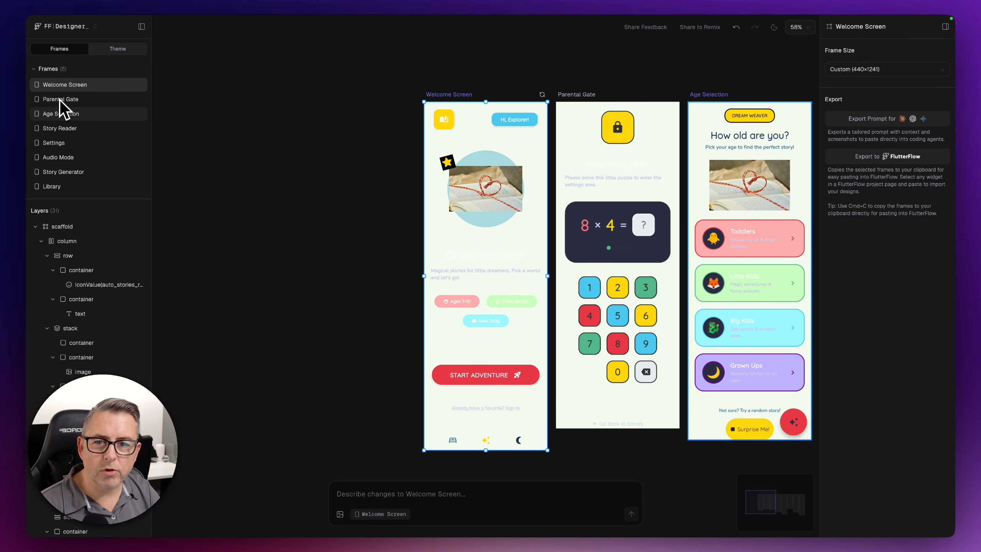
{"action": "left_click", "coordinate": [60, 101]}
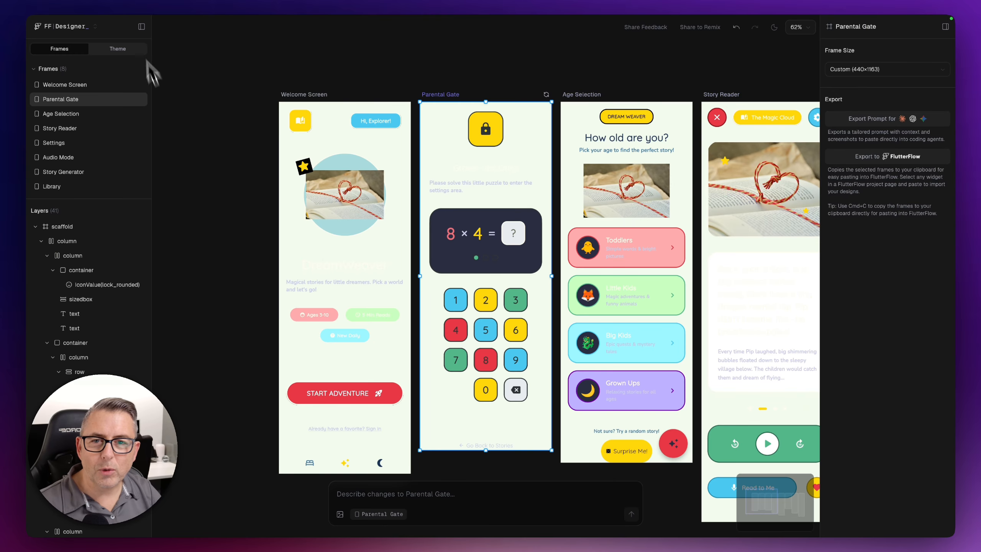
Step: Export the generated storytelling design to FlutterFlow
{"action": "mouse_move", "coordinate": [105, 17]}
{"action": "left_click", "coordinate": [58, 40]}
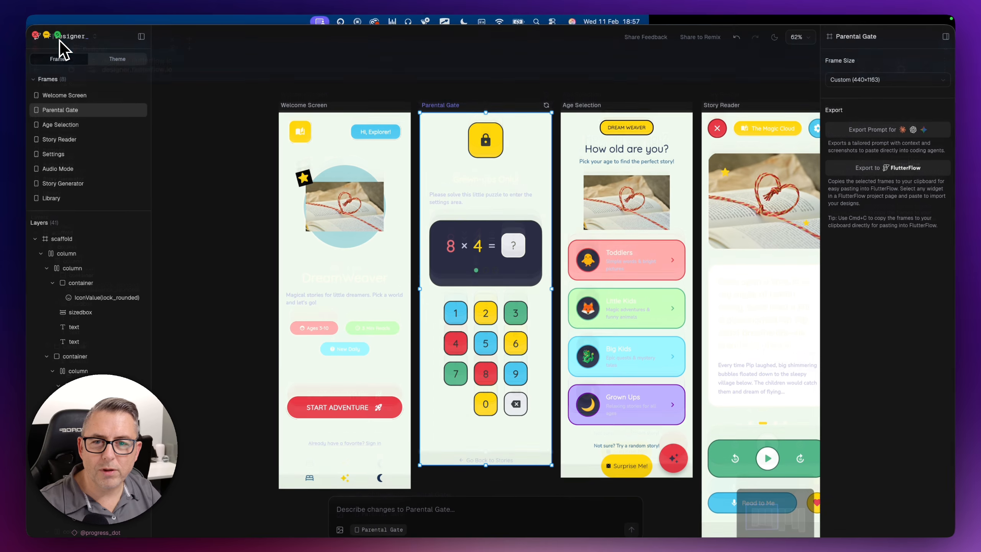
{"action": "left_click", "coordinate": [95, 84]}
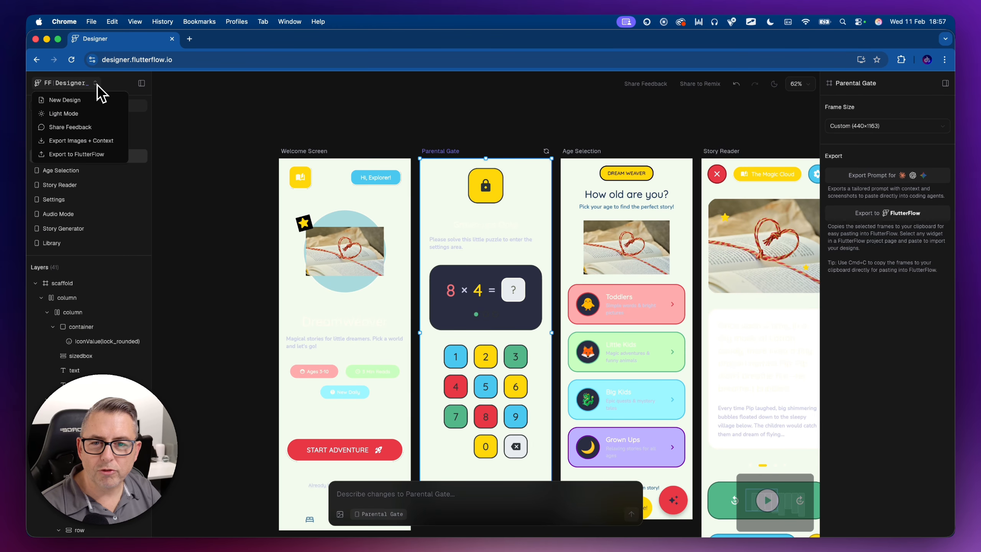
{"action": "left_click", "coordinate": [91, 154]}
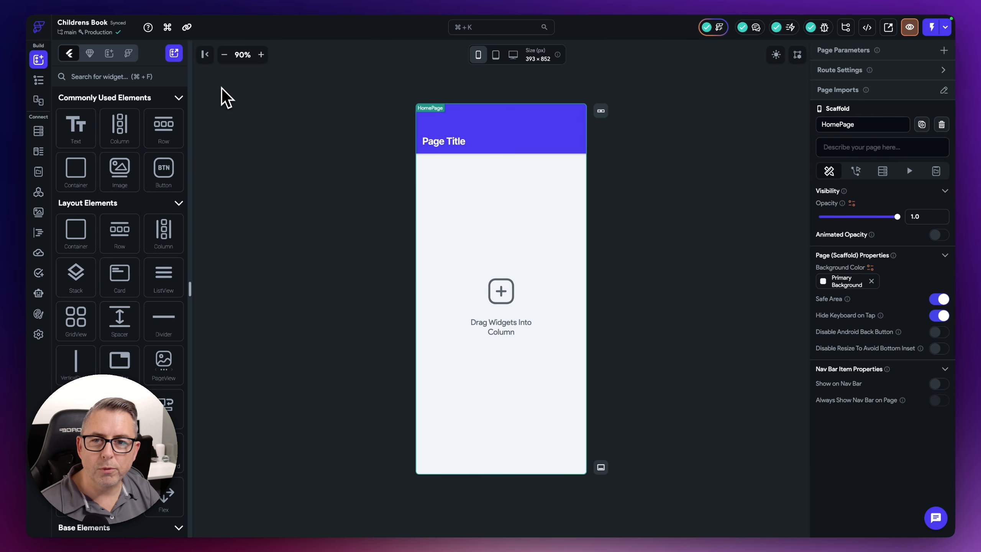
Step: In FlutterFlow, paste the exported frames into the Childrens Book project and enlarge the page list to show them all
{"action": "left_click", "coordinate": [455, 212]}
{"action": "left_click", "coordinate": [38, 80]}
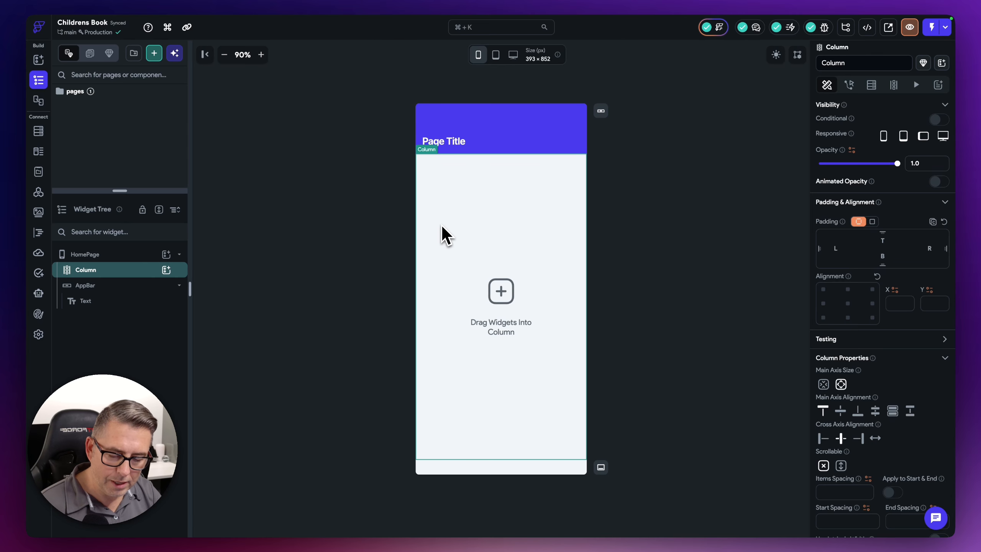
{"action": "key", "text": "super+v"}
{"action": "left_click", "coordinate": [572, 305]}
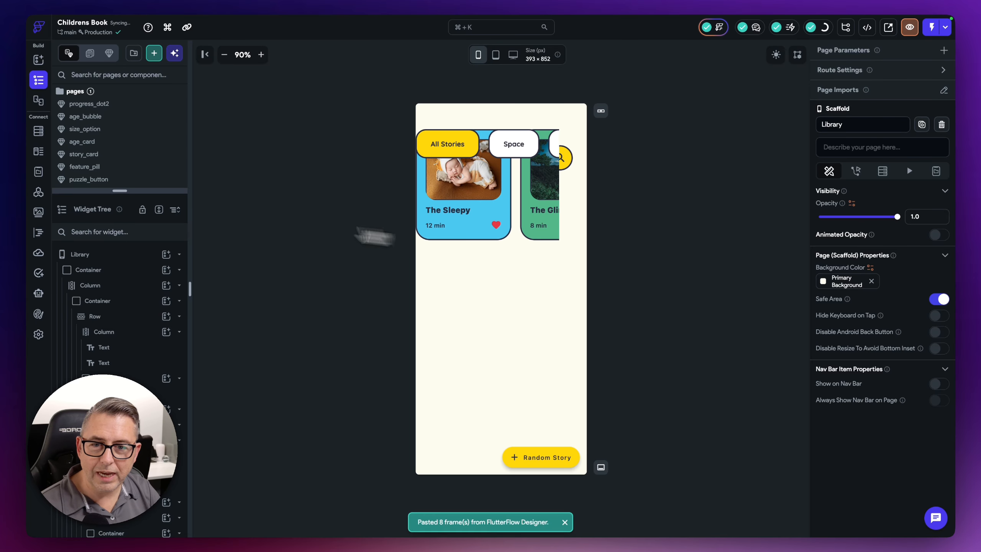
{"action": "left_click_drag", "start_coordinate": [142, 192], "coordinate": [159, 402]}
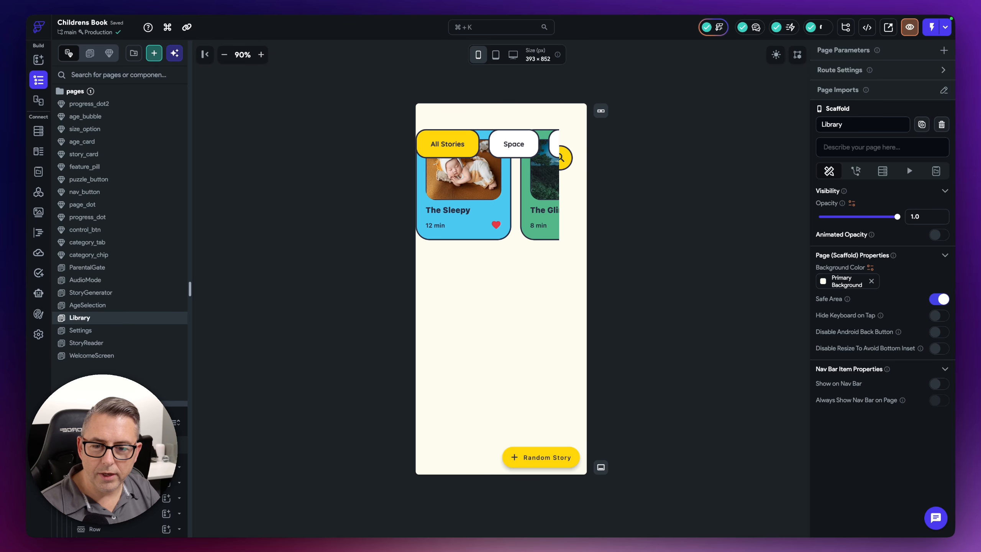
Step: Open the ParentalGate page and review its answer Container, puzzle instruction text and number keypad
{"action": "left_click", "coordinate": [101, 270]}
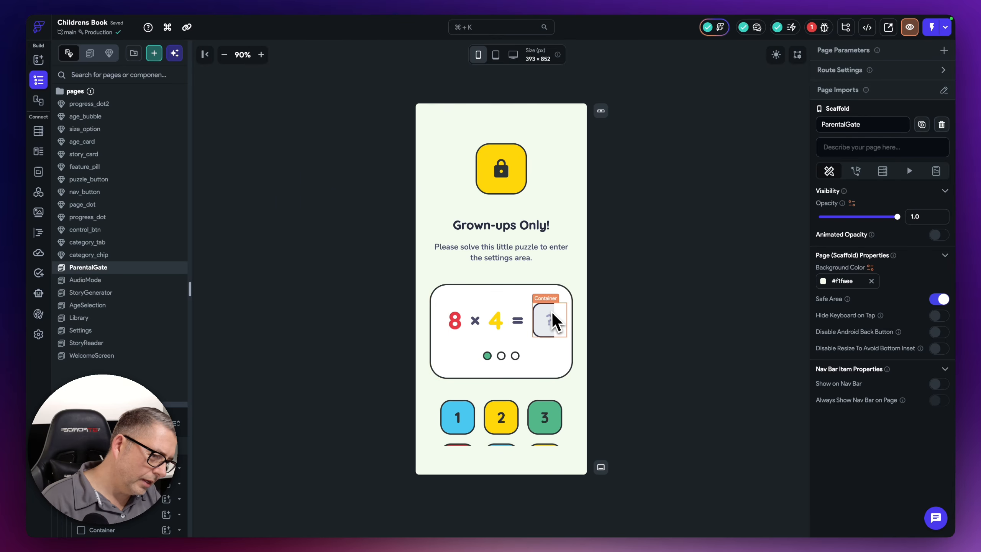
{"action": "left_click", "coordinate": [563, 320]}
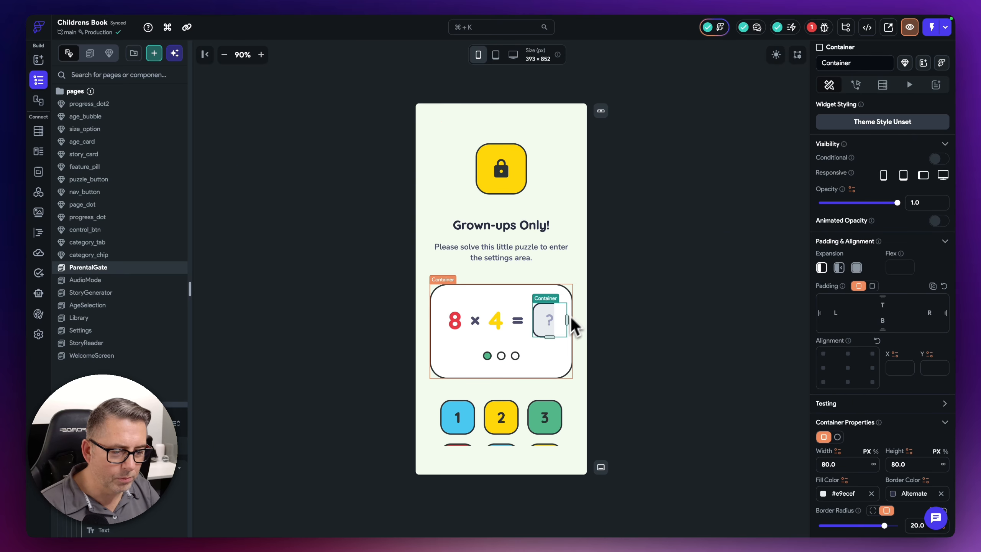
{"action": "left_click", "coordinate": [529, 258]}
{"action": "scroll", "coordinate": [501, 409], "scroll_direction": "down", "scroll_amount": 5}
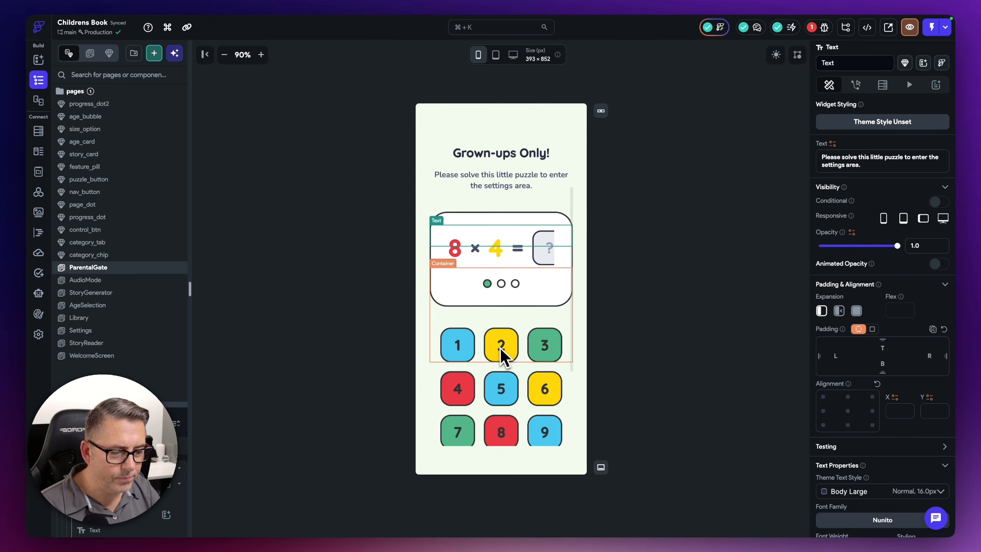
{"action": "scroll", "coordinate": [530, 404], "scroll_direction": "up", "scroll_amount": 5}
{"action": "scroll", "coordinate": [532, 406], "scroll_direction": "down", "scroll_amount": 8}
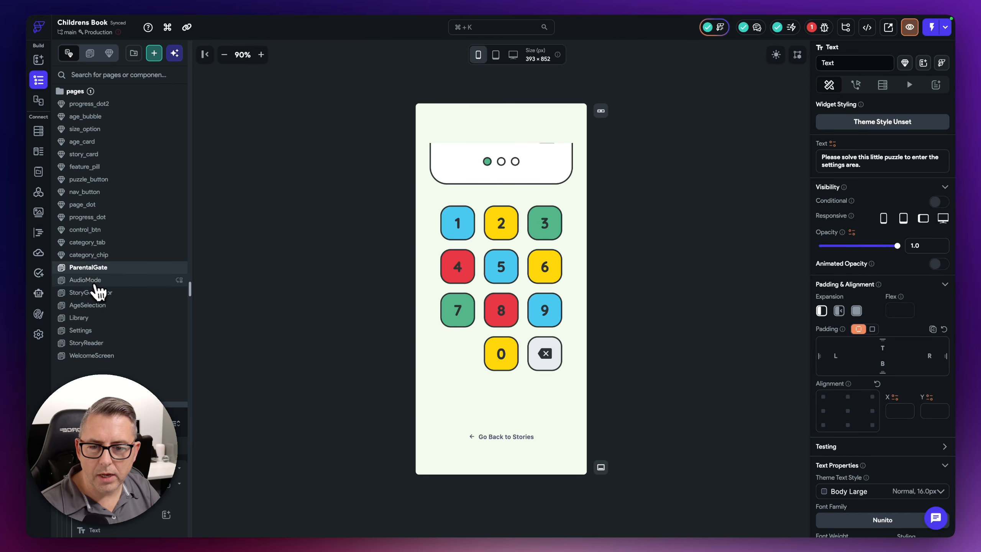
Step: Open the AudioMode page, review its full layout and inspect the heart Container in the header row
{"action": "left_click", "coordinate": [93, 285]}
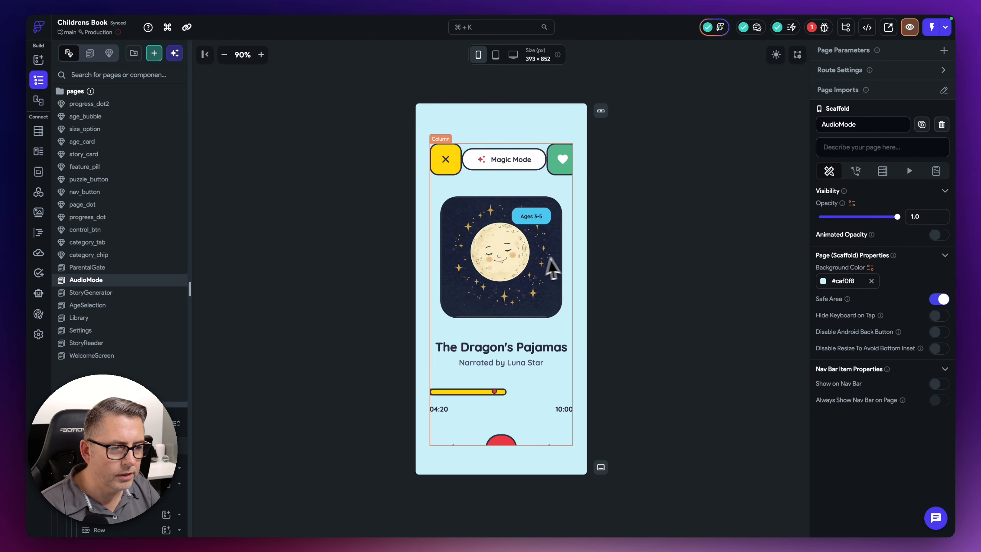
{"action": "scroll", "coordinate": [564, 358], "scroll_direction": "down", "scroll_amount": 3}
{"action": "scroll", "coordinate": [564, 361], "scroll_direction": "down", "scroll_amount": 3}
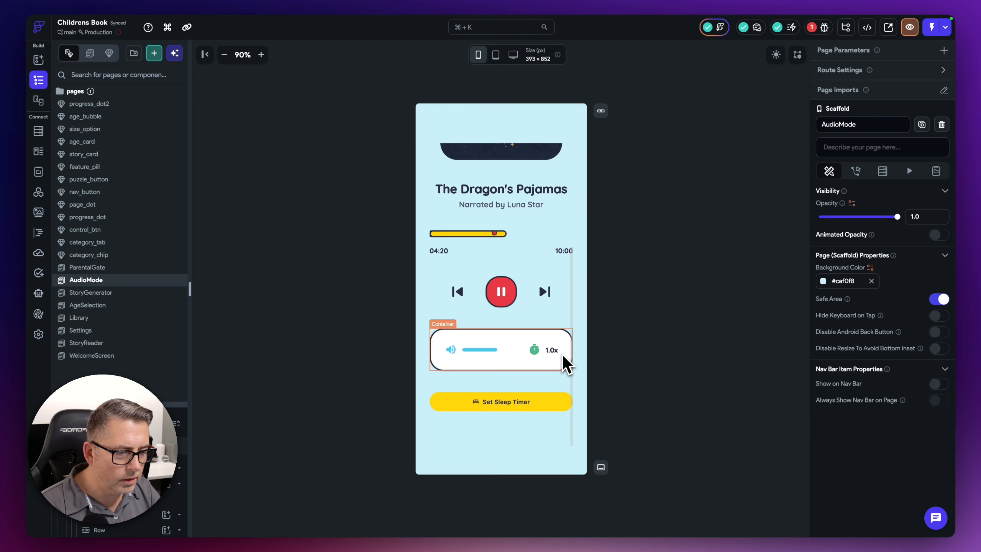
{"action": "scroll", "coordinate": [560, 367], "scroll_direction": "up", "scroll_amount": 5}
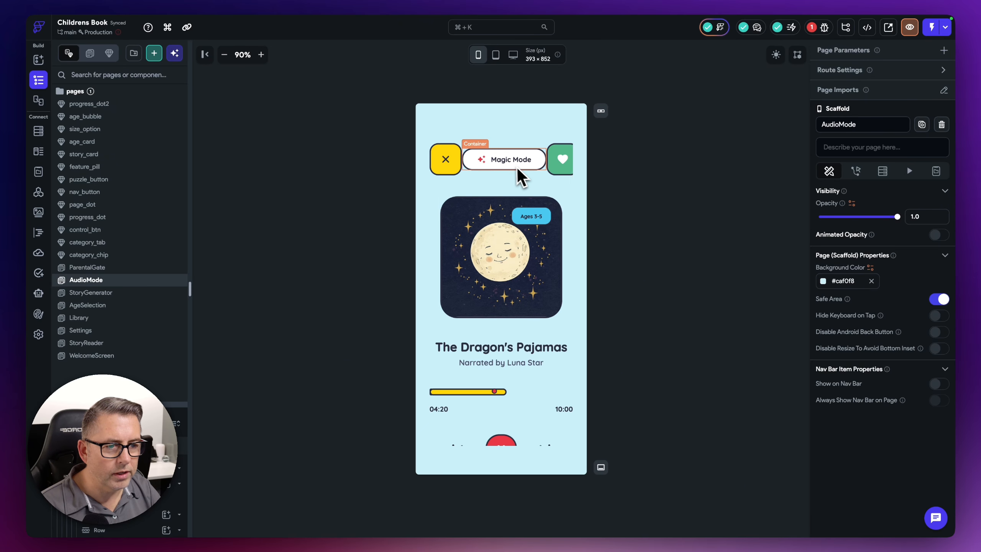
{"action": "left_click", "coordinate": [575, 159]}
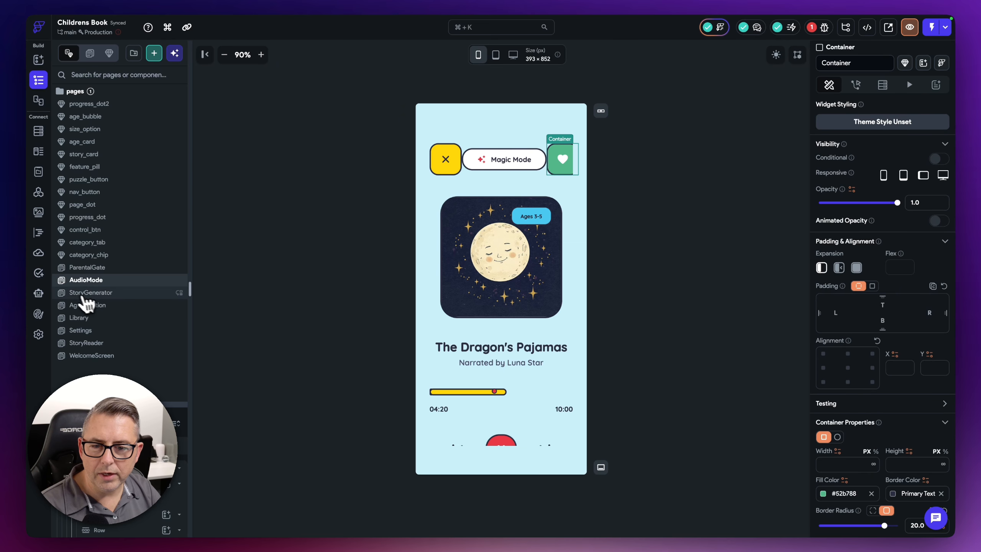
Step: Review the StoryGenerator page's age and world options, and open the AgeSelection page
{"action": "left_click", "coordinate": [76, 294]}
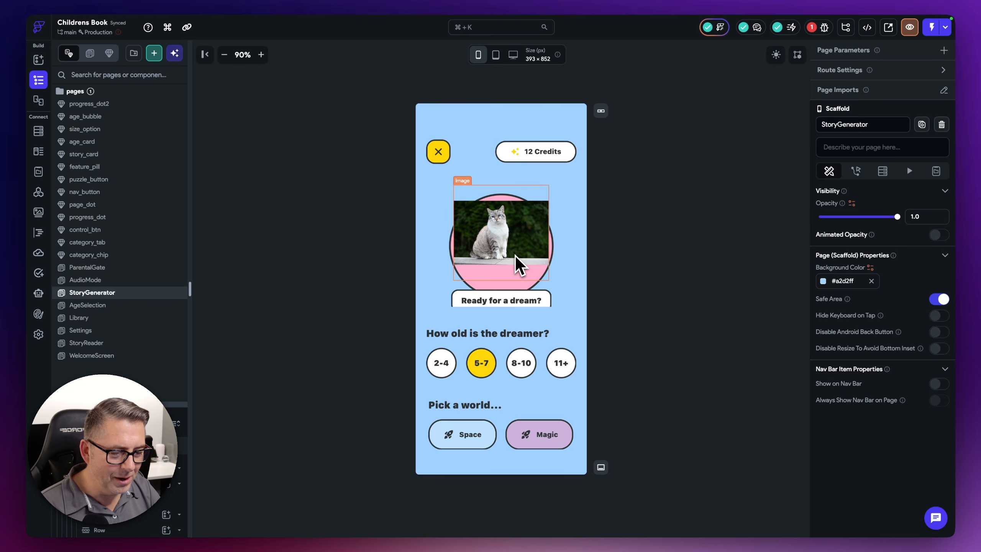
{"action": "scroll", "coordinate": [505, 332], "scroll_direction": "down", "scroll_amount": 5}
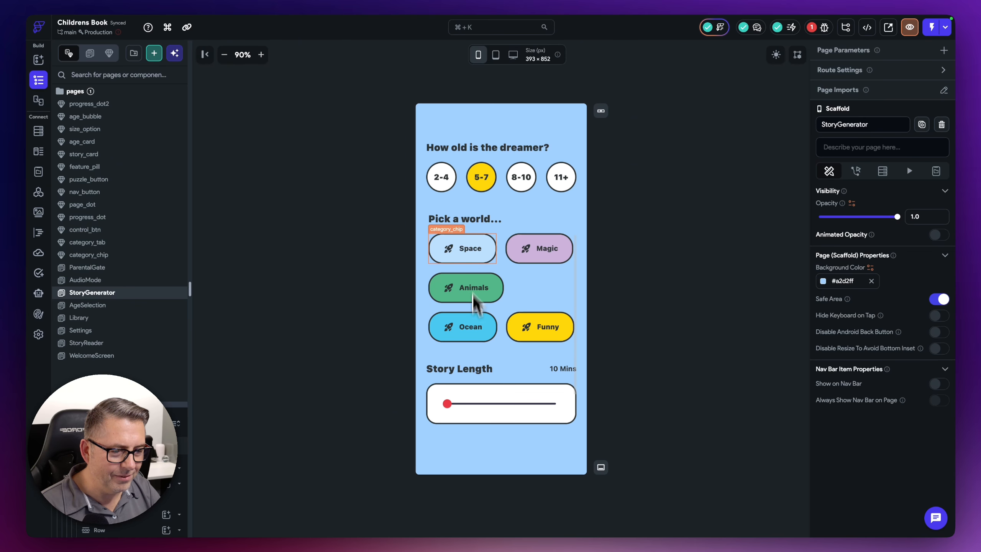
{"action": "scroll", "coordinate": [486, 321], "scroll_direction": "up", "scroll_amount": 5}
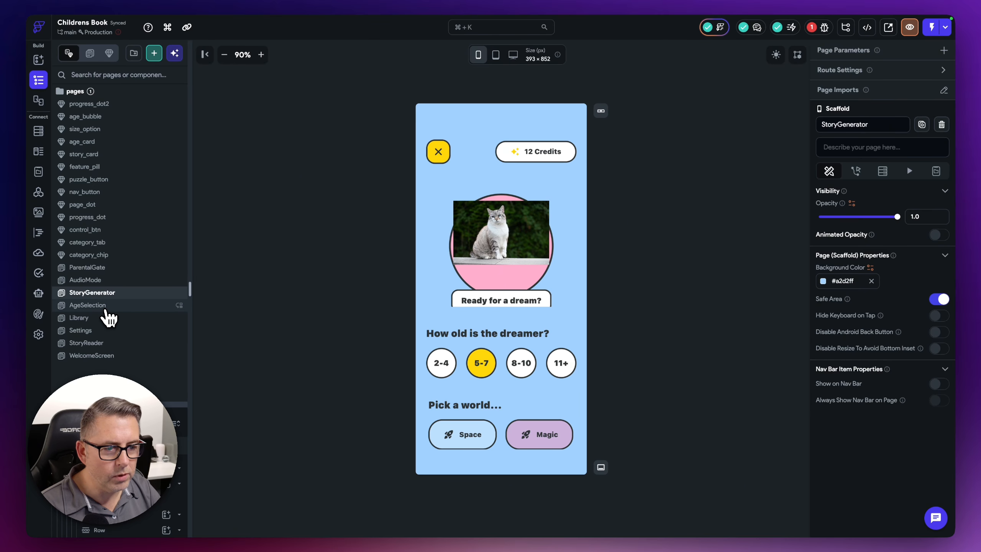
{"action": "left_click", "coordinate": [106, 306]}
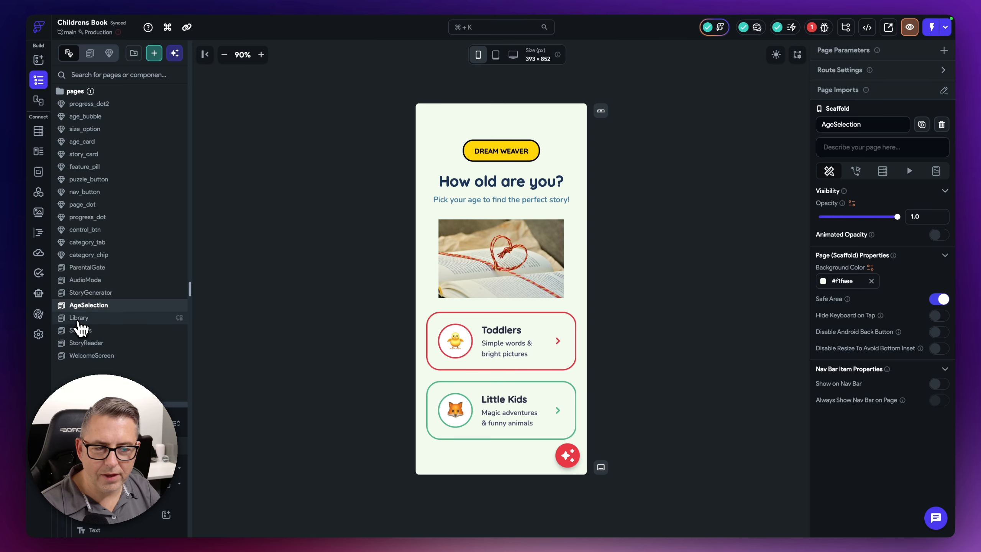
Step: Try to open the Library page, dismiss the dialog, and check the StoryGenerator and AgeSelection pages again
{"action": "left_click", "coordinate": [78, 321]}
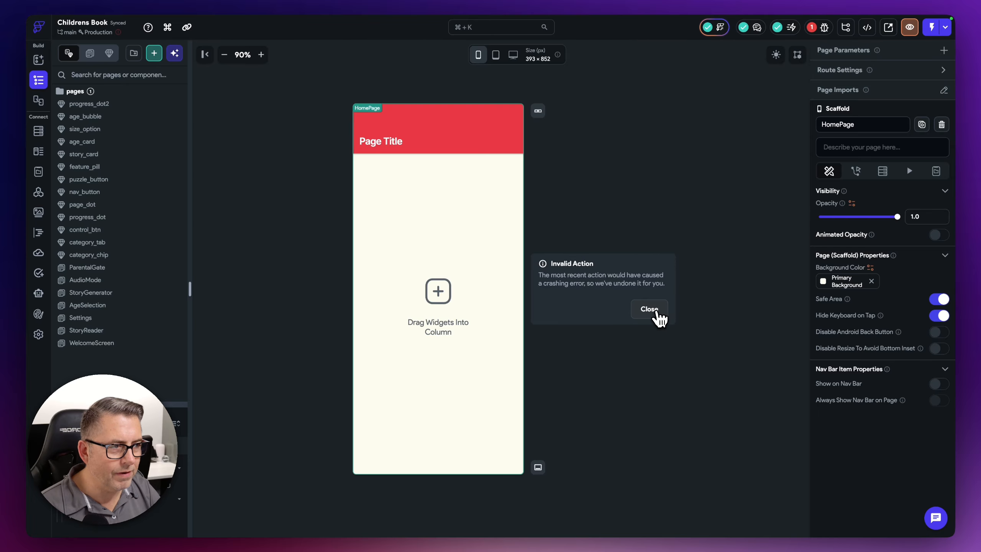
{"action": "left_click", "coordinate": [655, 311]}
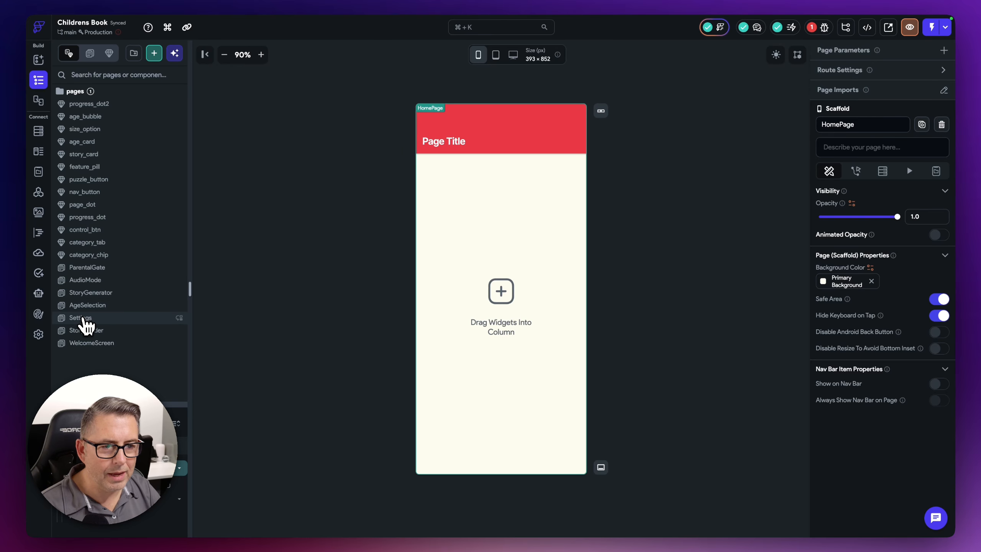
{"action": "left_click", "coordinate": [83, 318]}
{"action": "left_click", "coordinate": [86, 293]}
{"action": "left_click", "coordinate": [87, 305]}
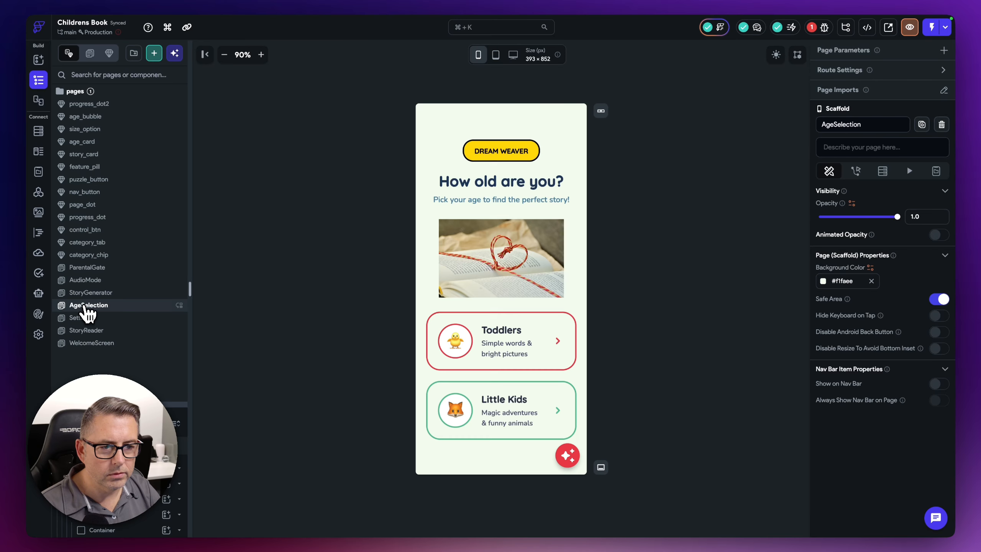
Step: Compare the Settings page with StoryGenerator, and examine Settings down to its version footer
{"action": "left_click", "coordinate": [83, 319]}
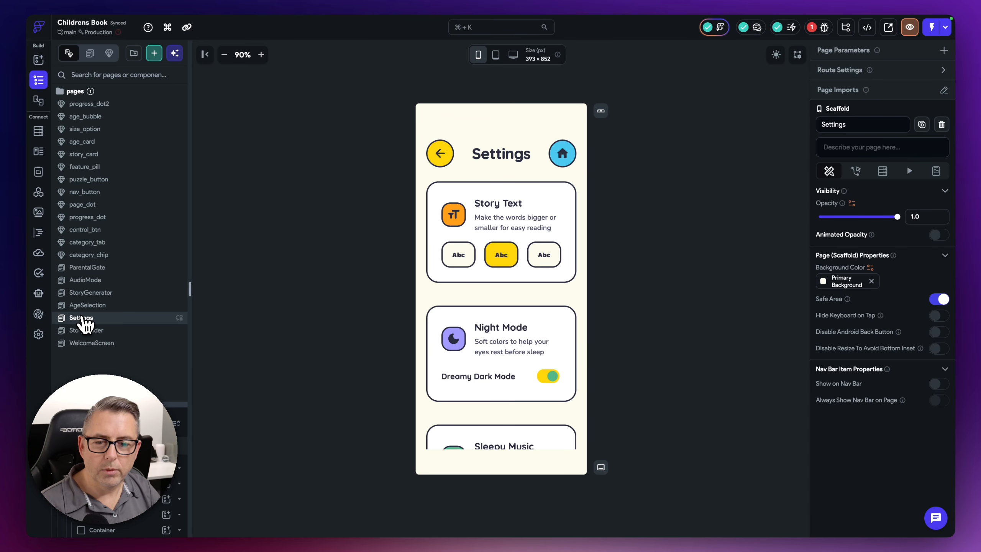
{"action": "left_click", "coordinate": [87, 292]}
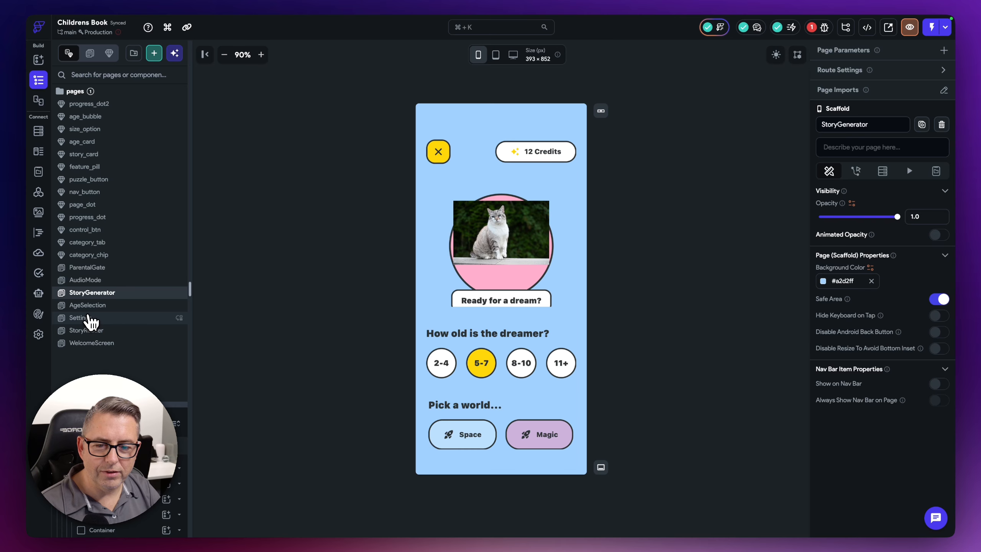
{"action": "left_click", "coordinate": [89, 319]}
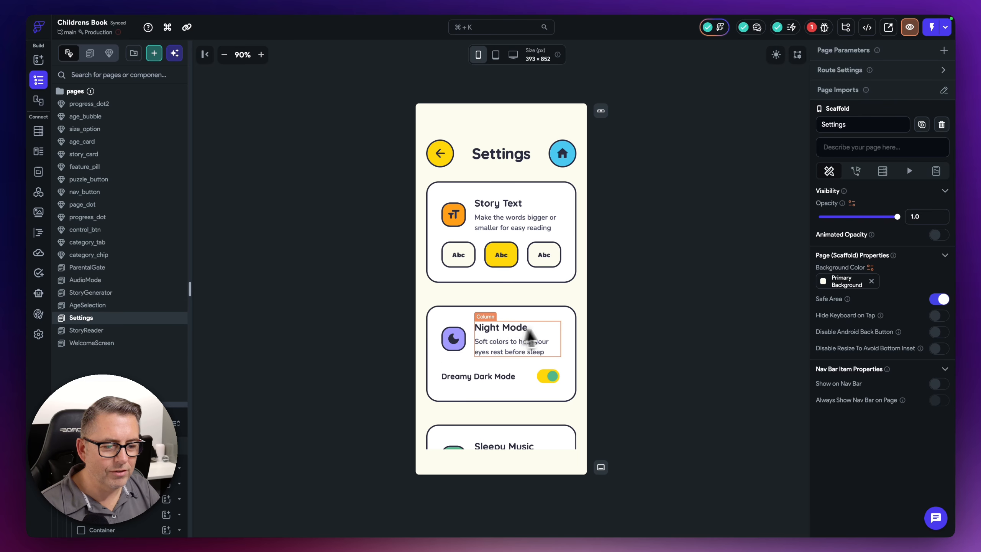
{"action": "scroll", "coordinate": [552, 340], "scroll_direction": "down", "scroll_amount": 10}
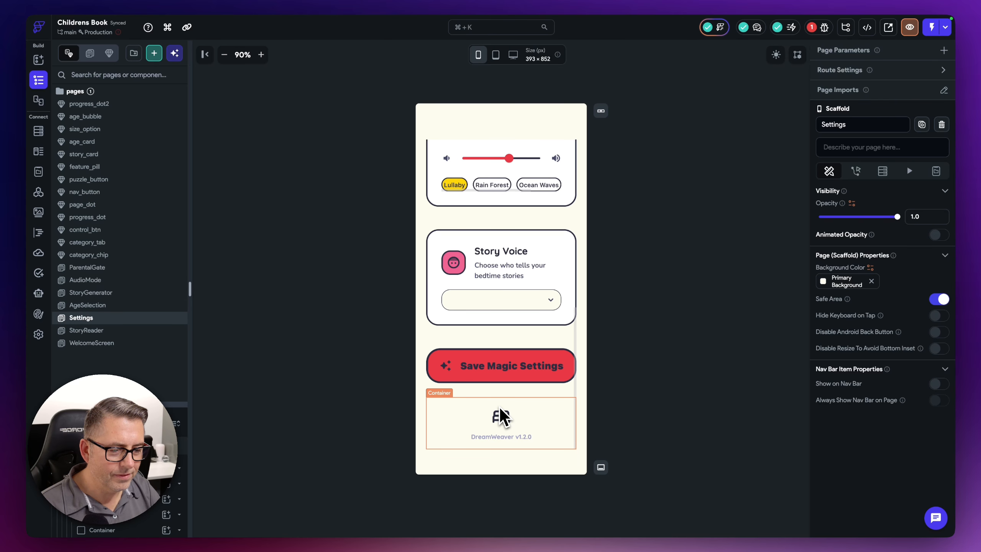
Step: Review the StoryReader page's story and playback controls, and look through the WelcomeScreen, ParentalGate and AudioMode pages
{"action": "left_click", "coordinate": [94, 331]}
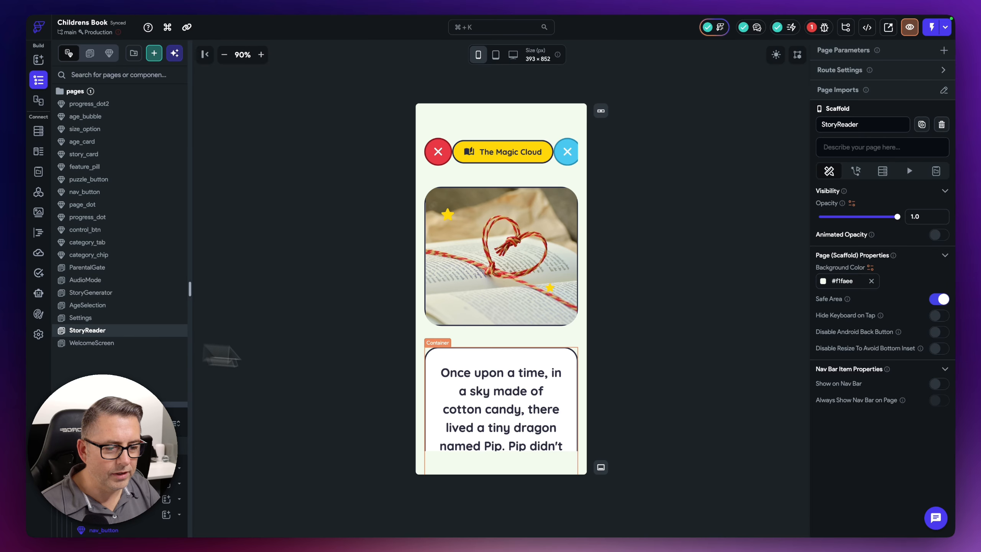
{"action": "scroll", "coordinate": [525, 376], "scroll_direction": "down", "scroll_amount": 6}
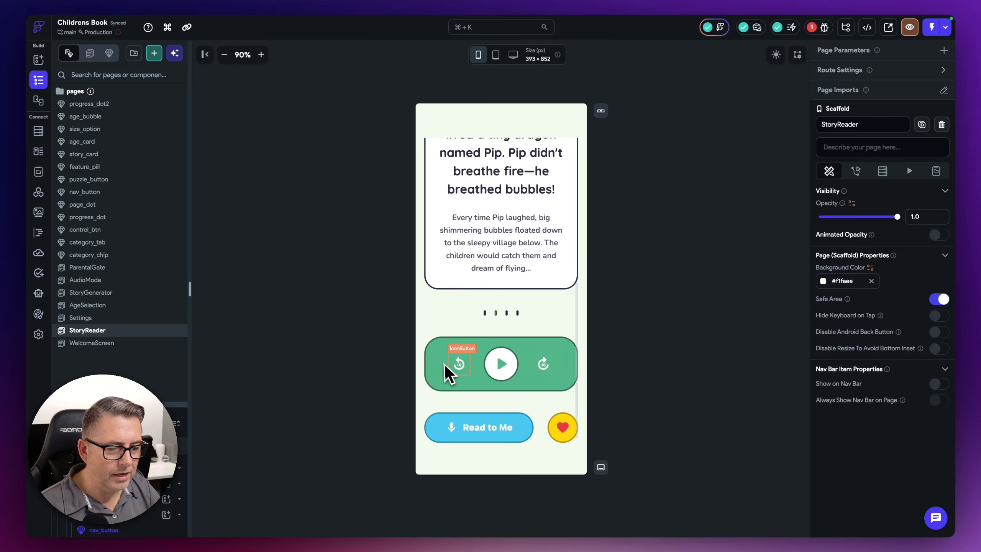
{"action": "scroll", "coordinate": [448, 372], "scroll_direction": "up", "scroll_amount": 10}
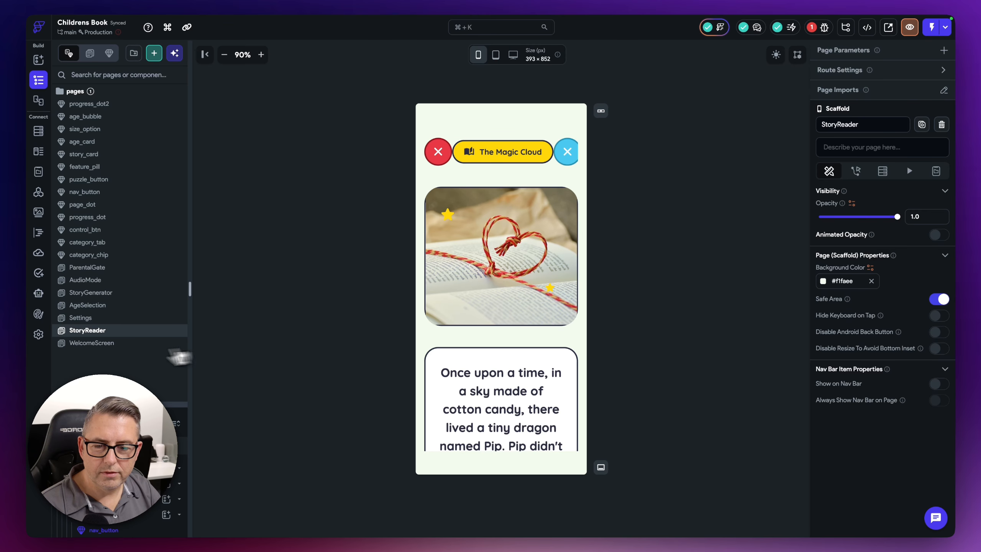
{"action": "left_click", "coordinate": [96, 343]}
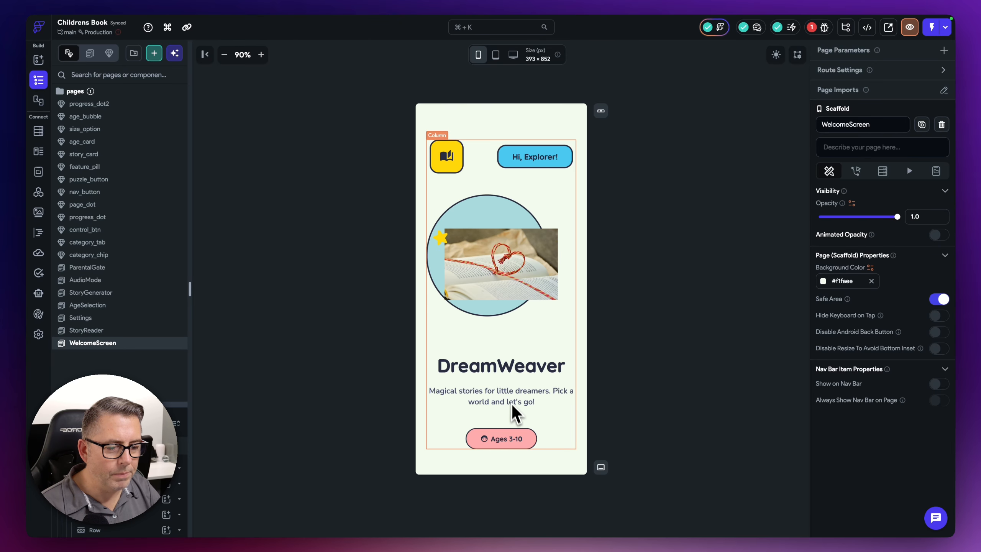
{"action": "left_click", "coordinate": [83, 331]}
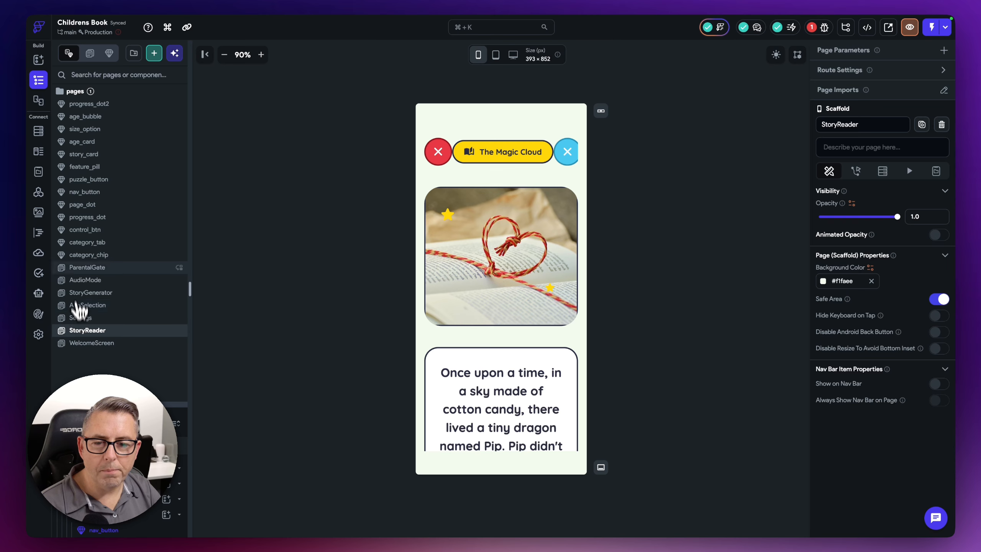
{"action": "left_click", "coordinate": [81, 269]}
{"action": "left_click", "coordinate": [83, 280]}
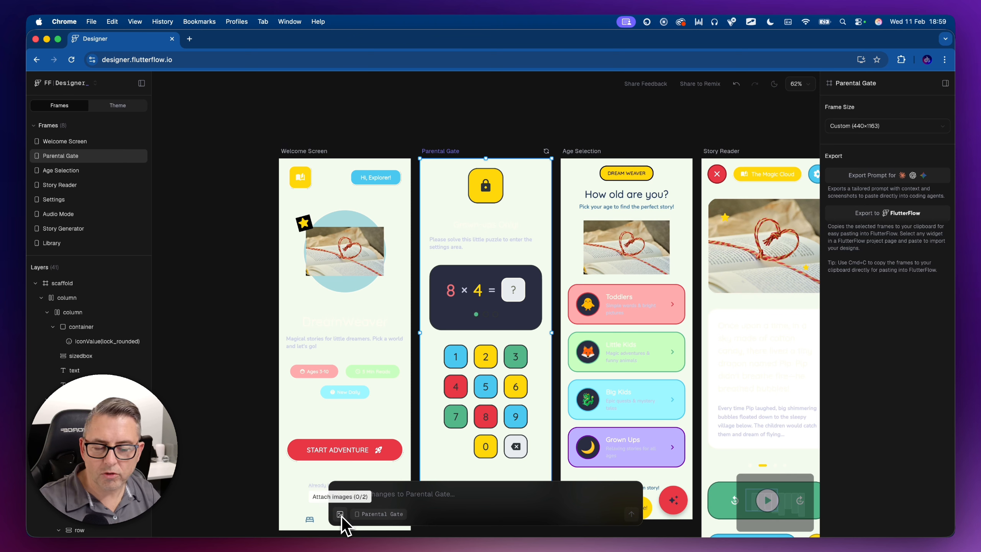
Step: Back in FF Designer, deselect the Parental Gate frame and select the header row of the Welcome Screen
{"action": "left_click", "coordinate": [207, 372]}
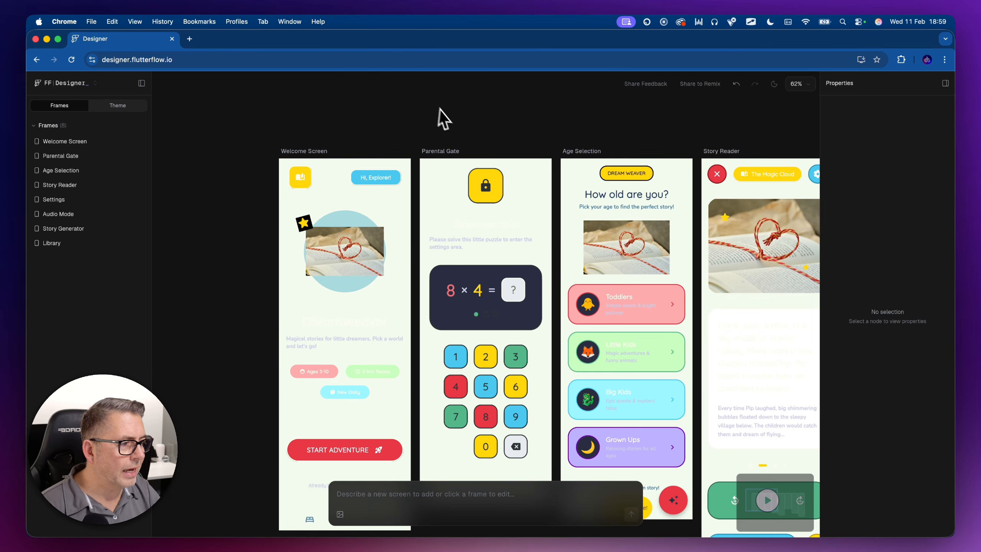
{"action": "left_click", "coordinate": [394, 215]}
{"action": "left_click", "coordinate": [368, 193]}
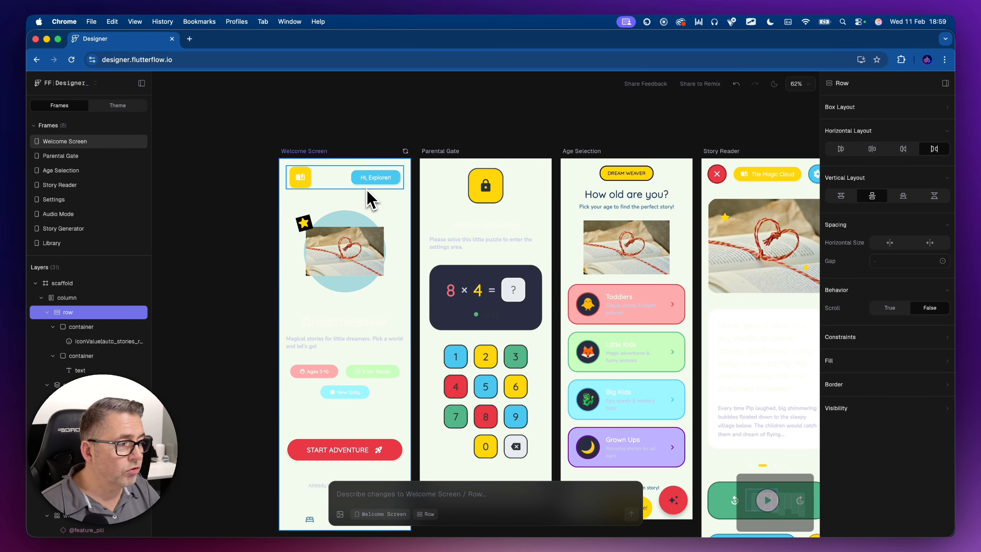
Step: Toggle the design frames repeatedly between dark and light mode, finishing in light mode
{"action": "left_click", "coordinate": [774, 85]}
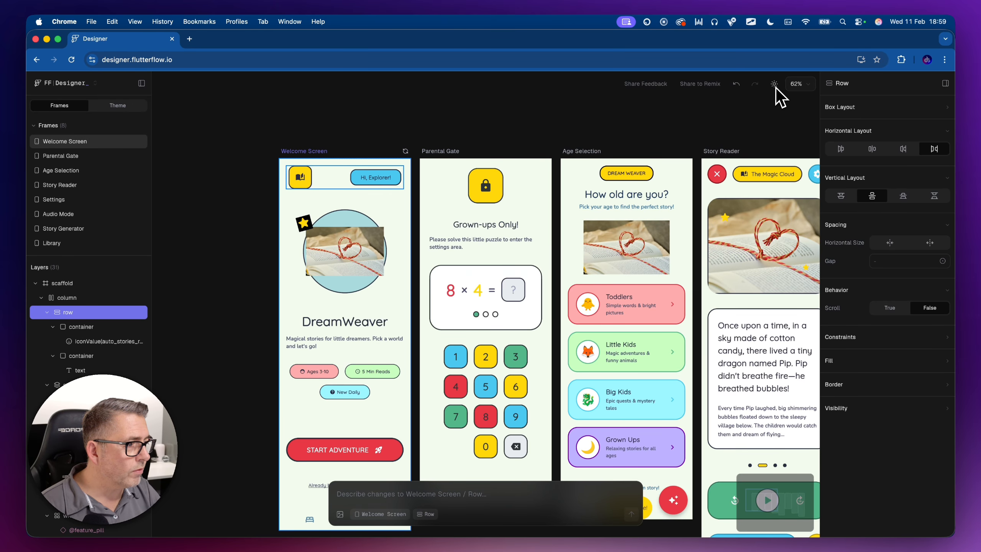
{"action": "left_click", "coordinate": [776, 88]}
{"action": "left_click", "coordinate": [775, 88]}
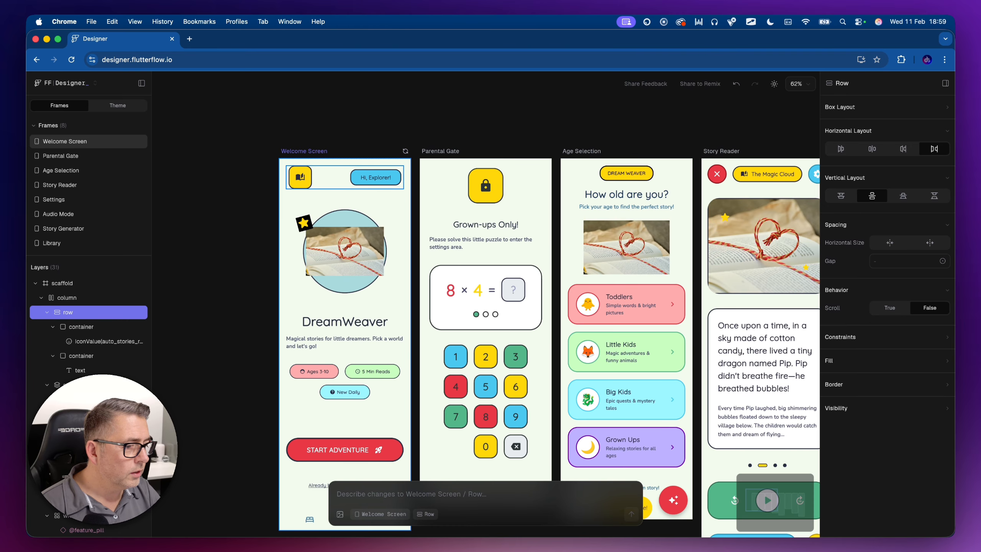
{"action": "left_click", "coordinate": [775, 87]}
{"action": "left_click", "coordinate": [776, 87]}
{"action": "left_click", "coordinate": [775, 87]}
{"action": "left_click", "coordinate": [776, 87]}
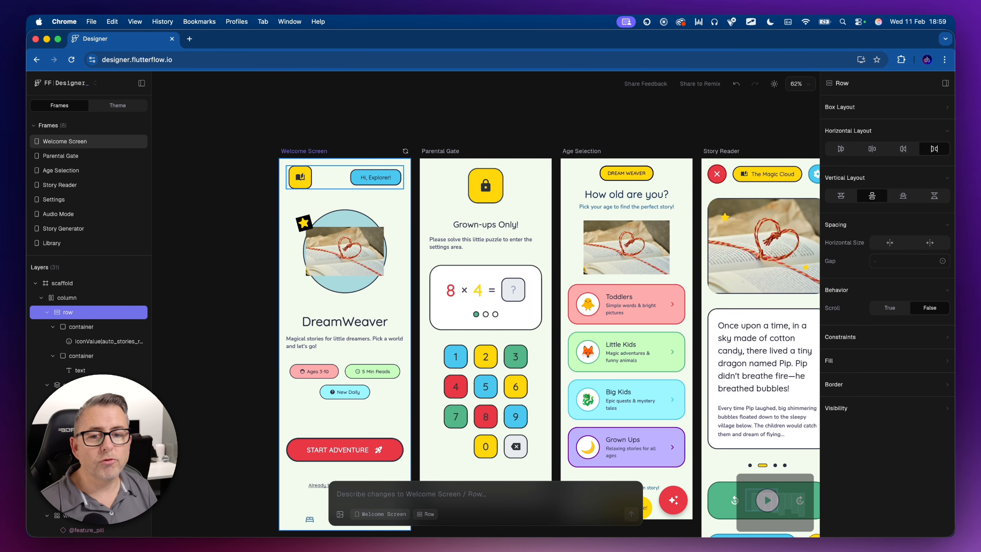